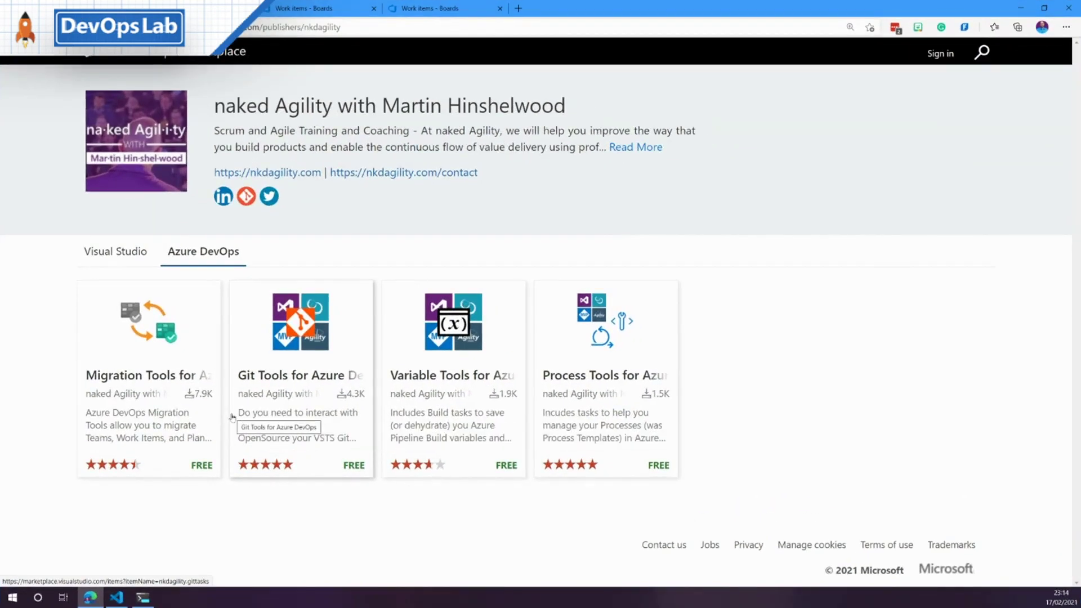
- Open the Migration Tools for Azure DevOps listing and its Getting Started documentation site
left_click(136, 370)
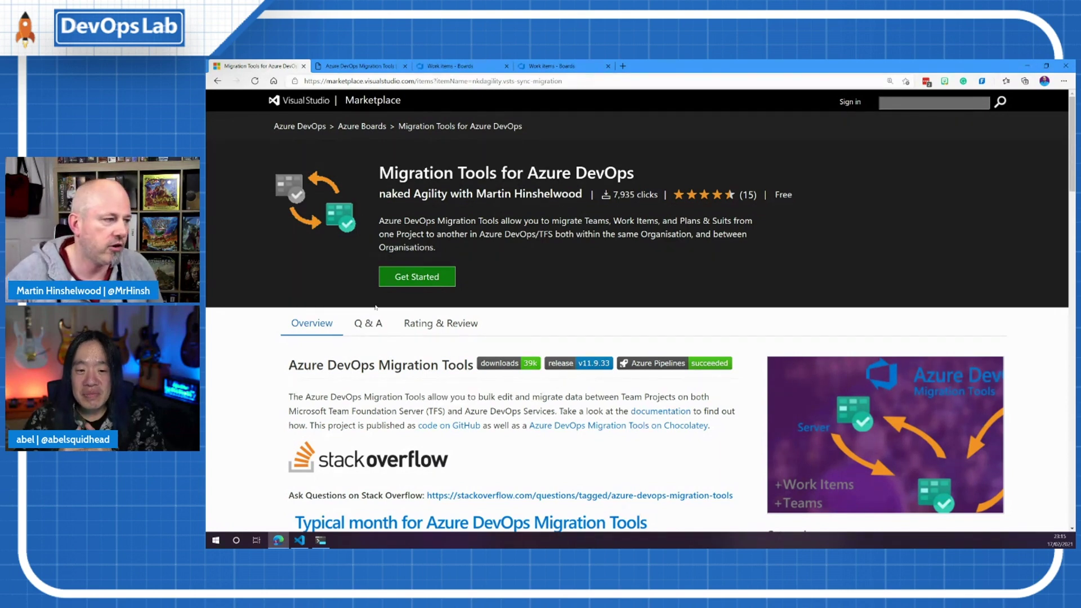
left_click(415, 278)
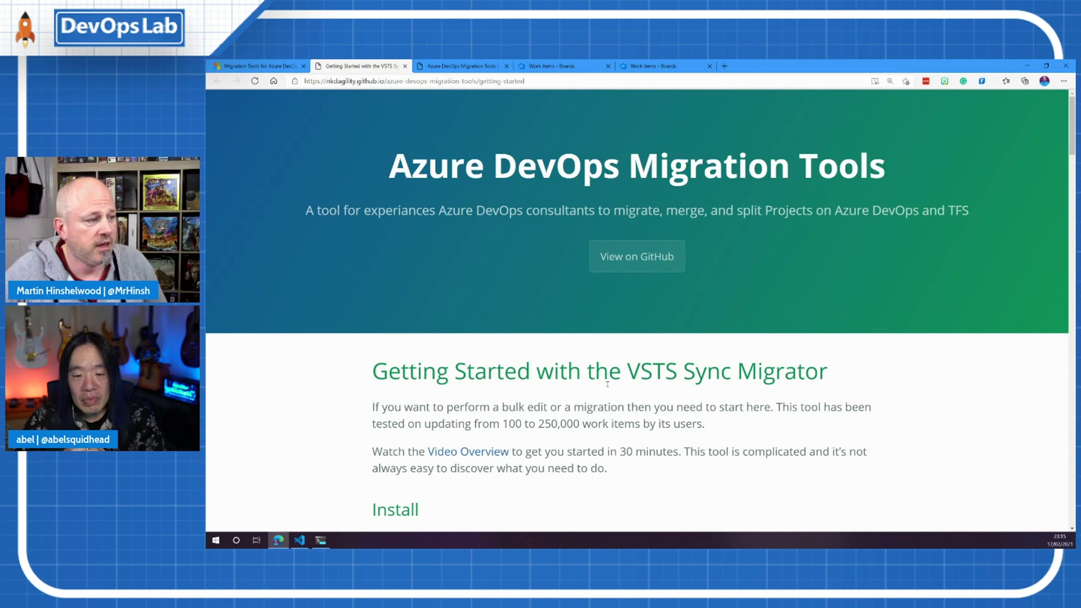
scroll(626, 364, "down", 5)
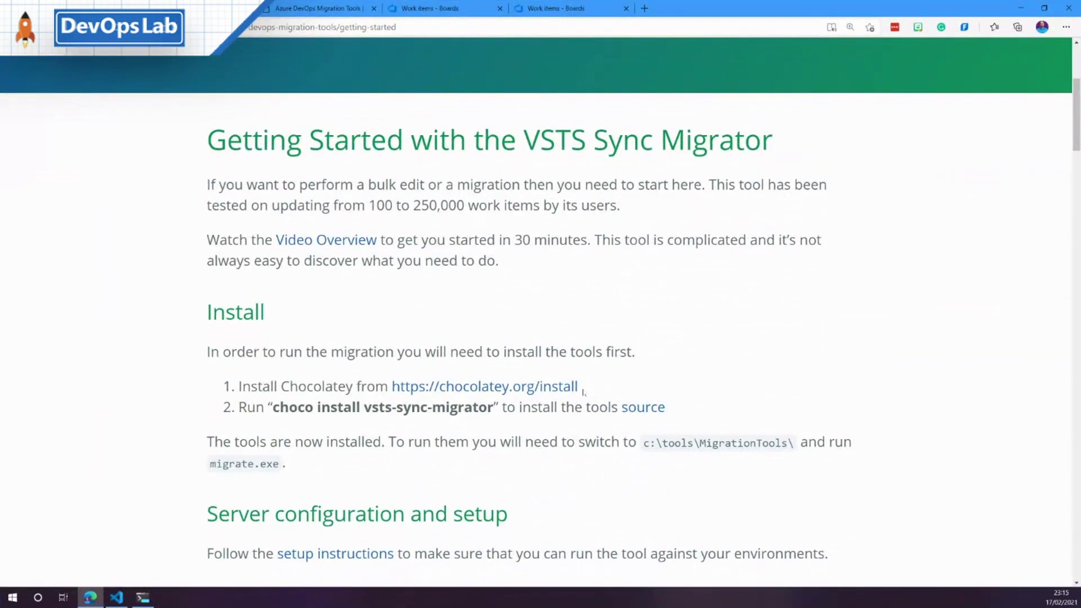
- Highlight the Chocolatey install link and choco command, then open the 11.9.33.0 package source page
left_click_drag(587, 386, 402, 386)
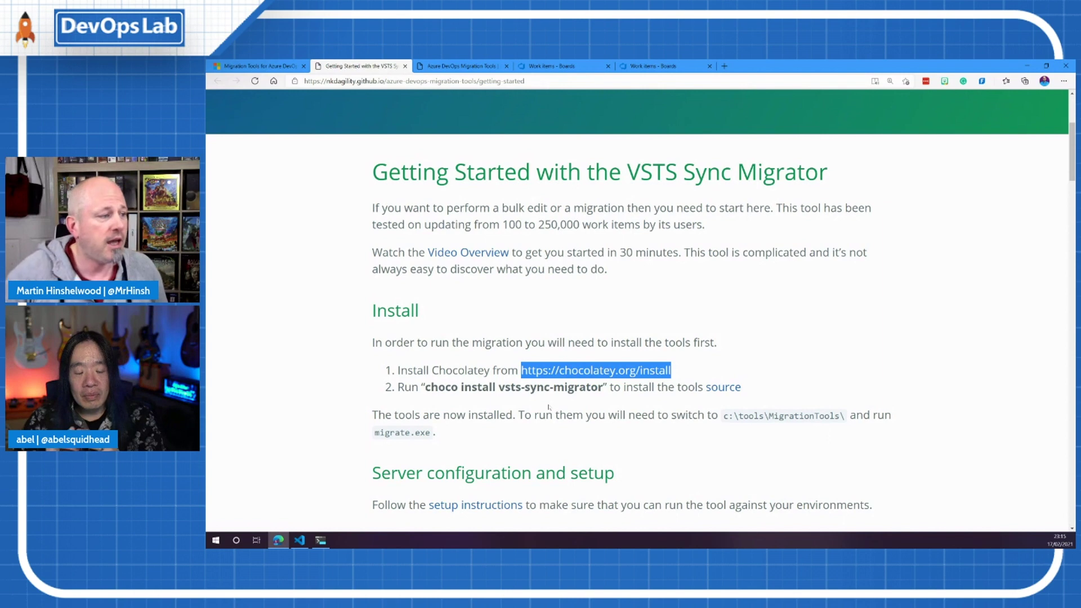
left_click_drag(605, 387, 425, 387)
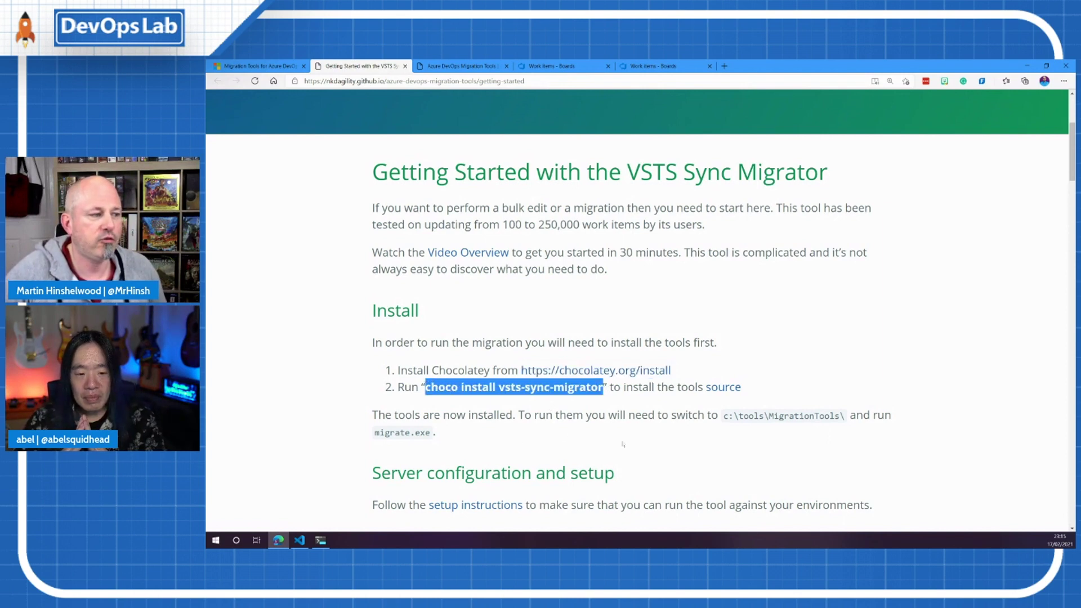
left_click(723, 388)
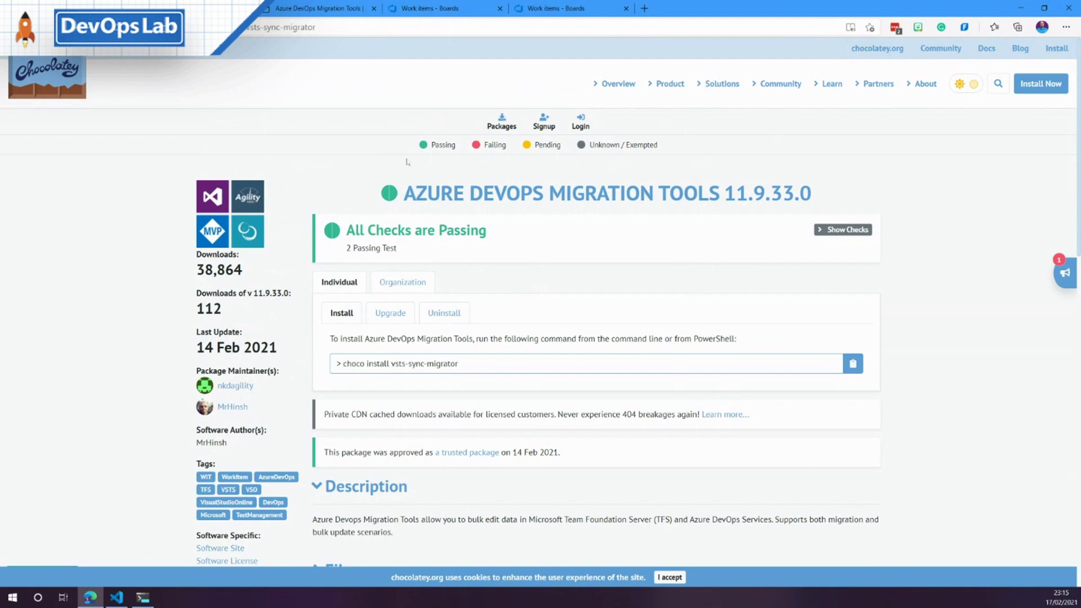
- Go to the azure-devops-migration-tools GitHub repo, check release v11.9.33, and read the README WARNING
left_click(337, 26)
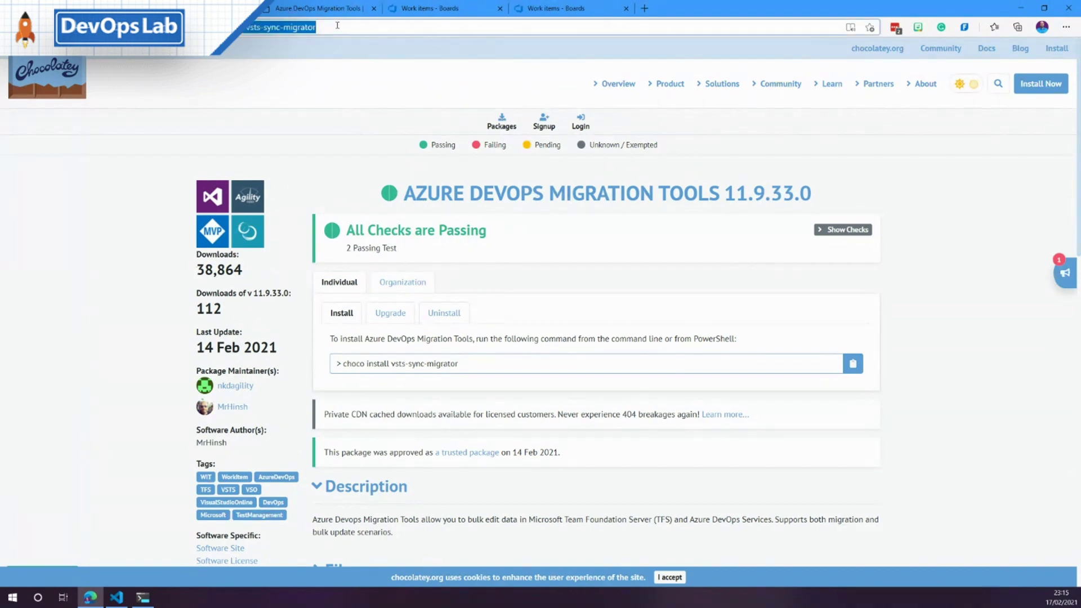
type("gi")
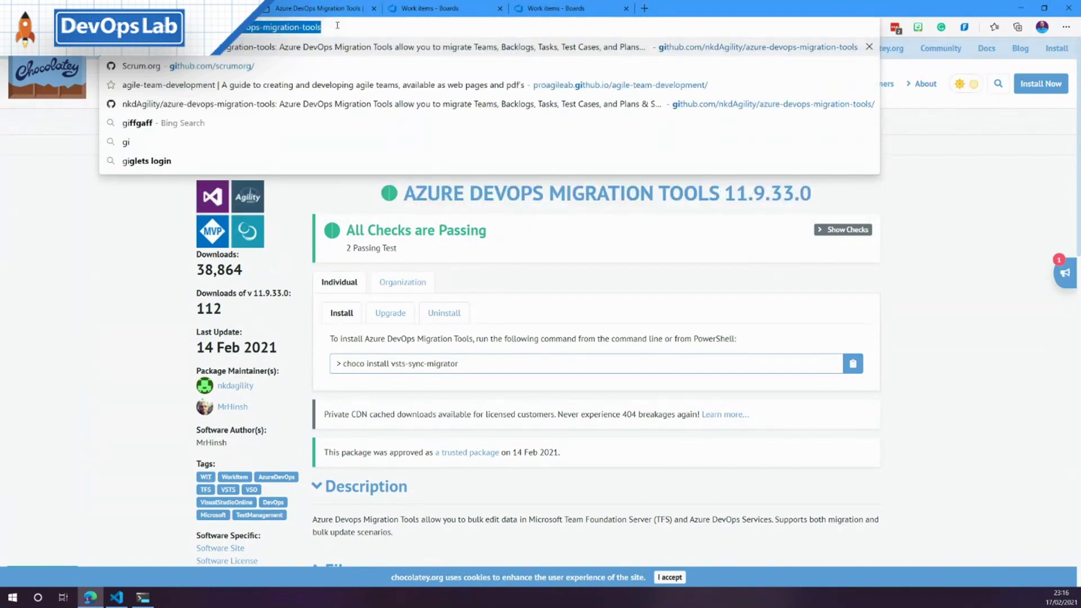
key("Return")
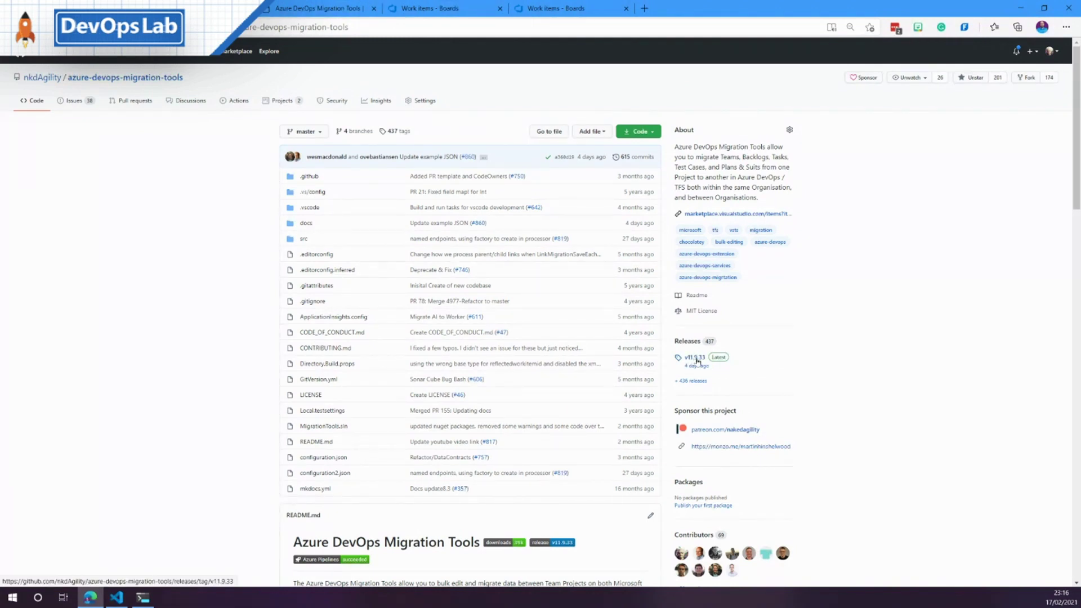
left_click(696, 358)
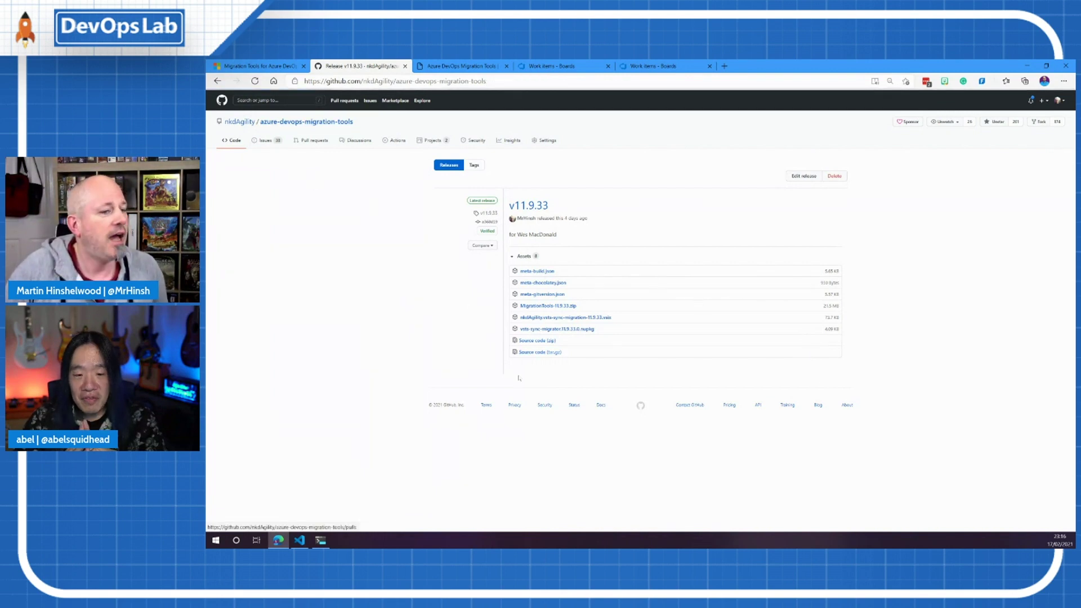
scroll(589, 449, "down", 5)
scroll(589, 449, "down", 5)
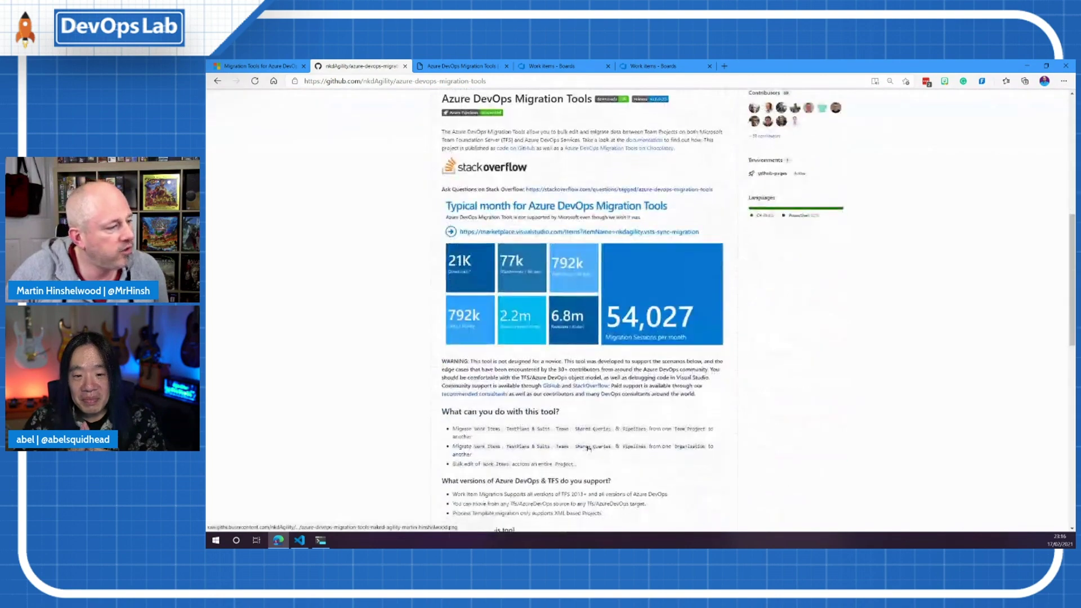
scroll(590, 449, "down", 2)
left_click_drag(436, 293, 707, 328)
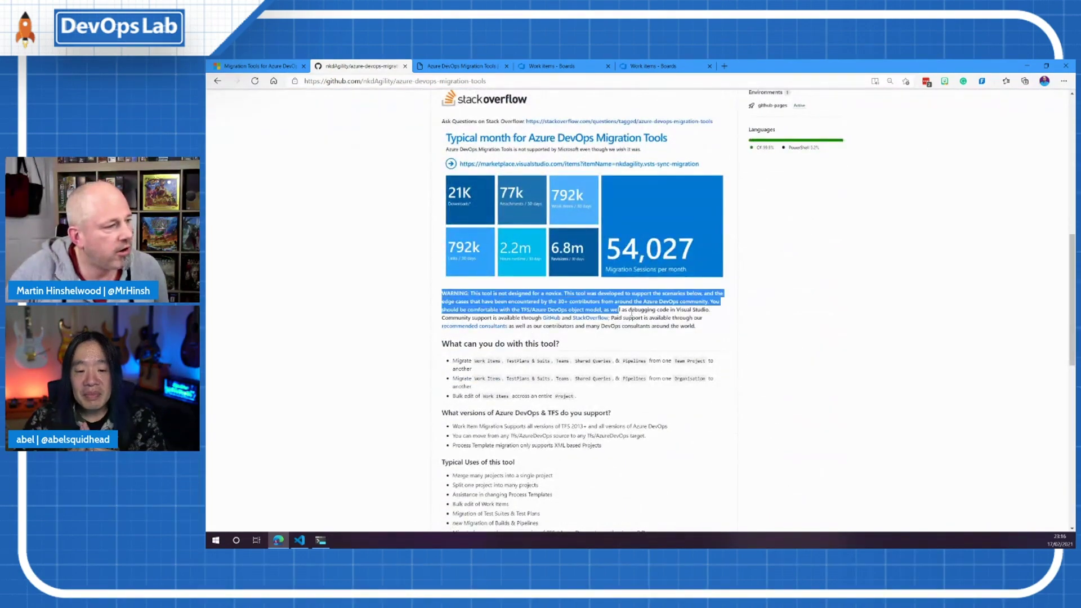
left_click(713, 415)
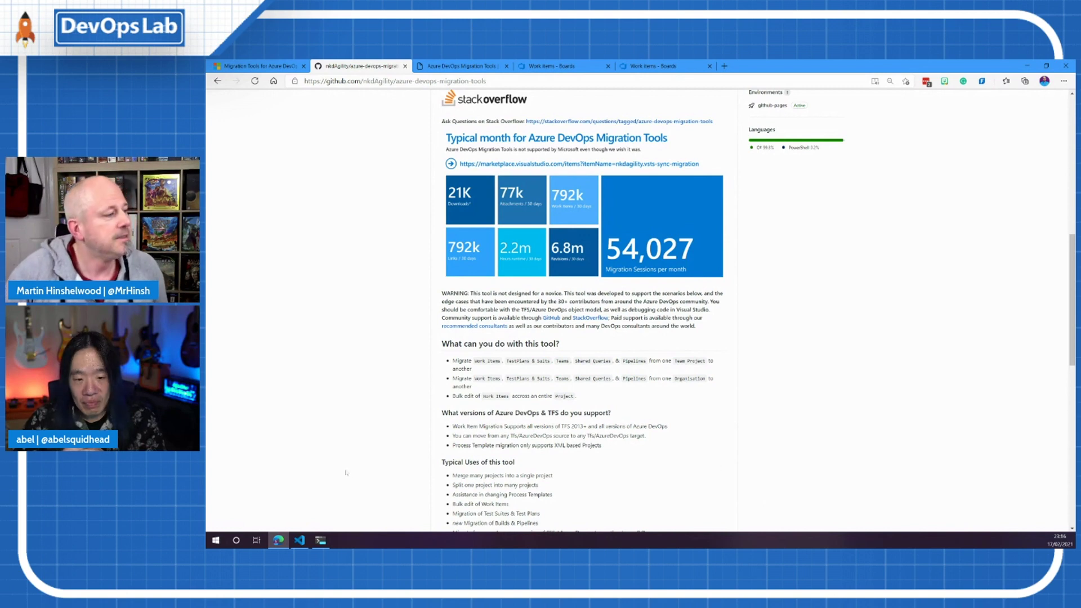
- Run ./migration.exe init in PowerShell to create configuration.json, then bring up demo-migrate.json
left_click(321, 541)
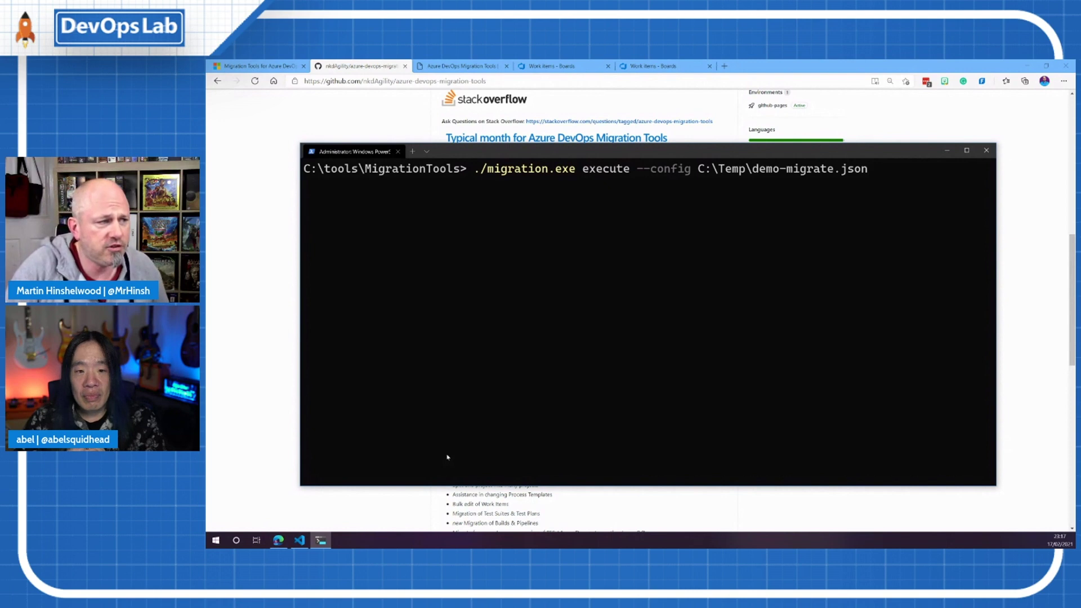
key("BackSpace")
key("BackSpace")
key("BackSpace")
key("BackSpace")
key("BackSpace")
key("BackSpace")
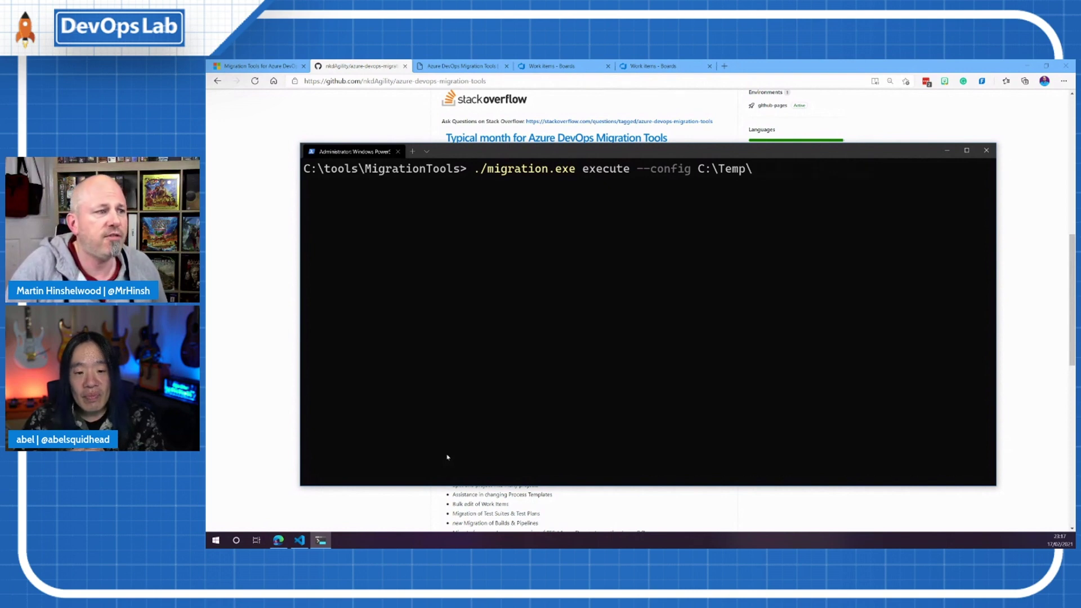
key("BackSpace")
key("BackSpace")
key("BackSpace")
key("BackSpace")
key("BackSpace")
key("BackSpace")
key("BackSpace")
key("BackSpace")
key("BackSpace")
key("BackSpace")
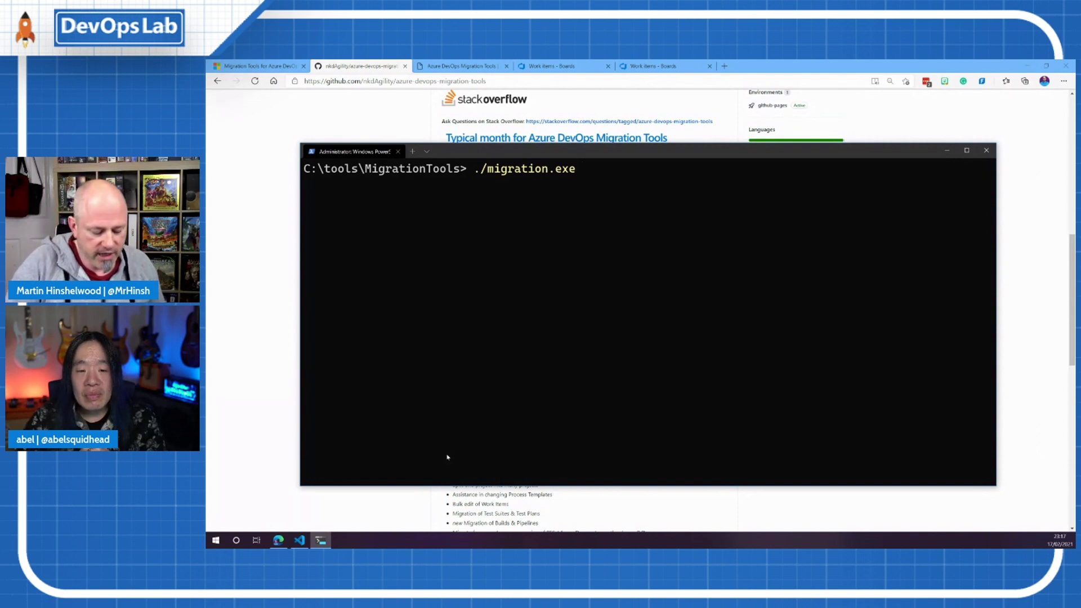
type("init")
key("Return")
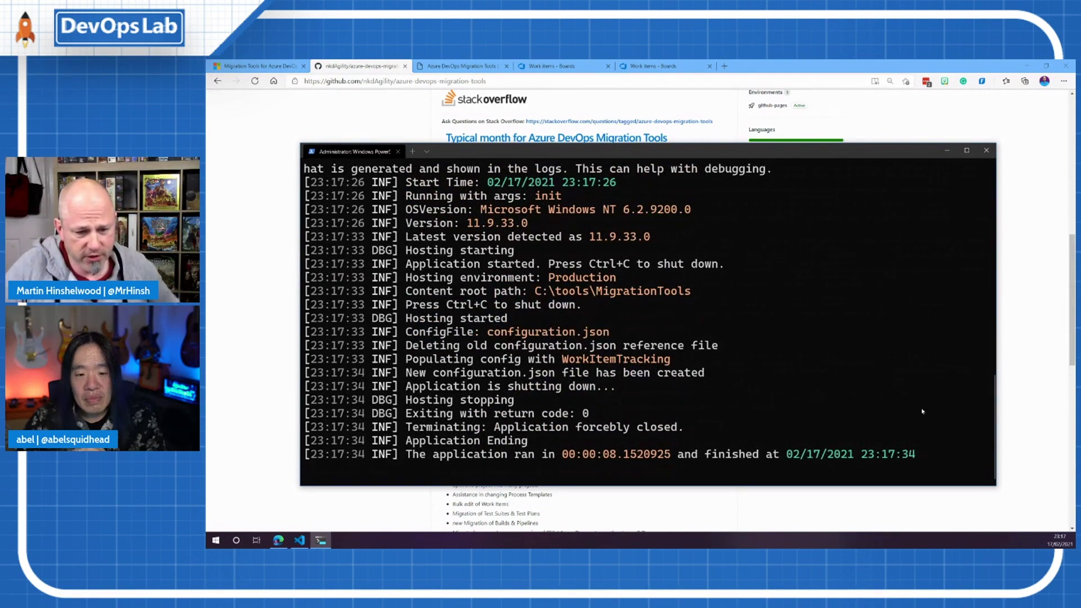
left_click(300, 541)
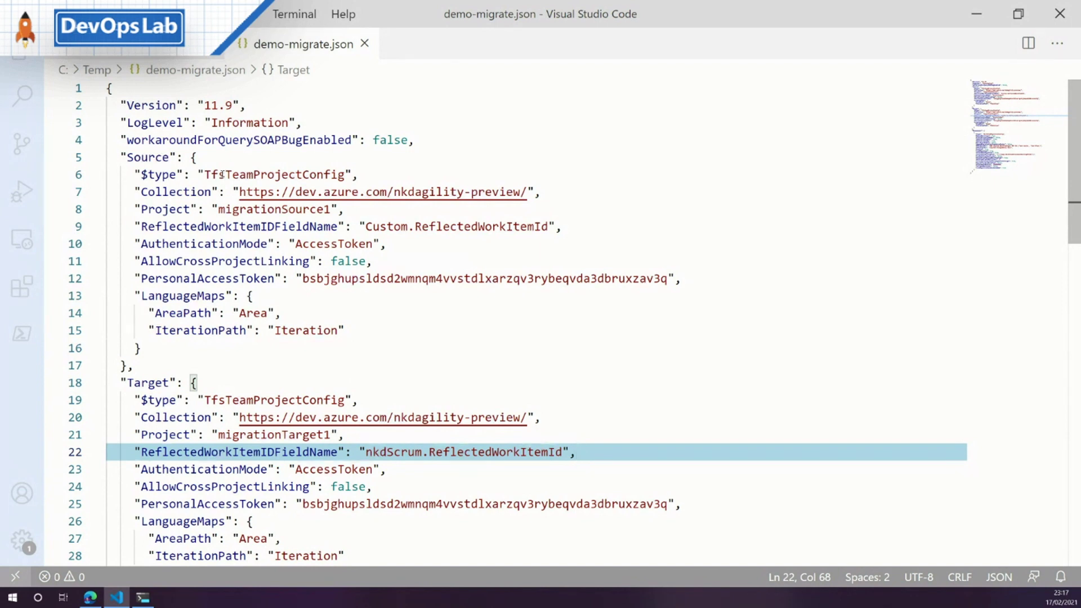
left_click_drag(240, 105, 149, 105)
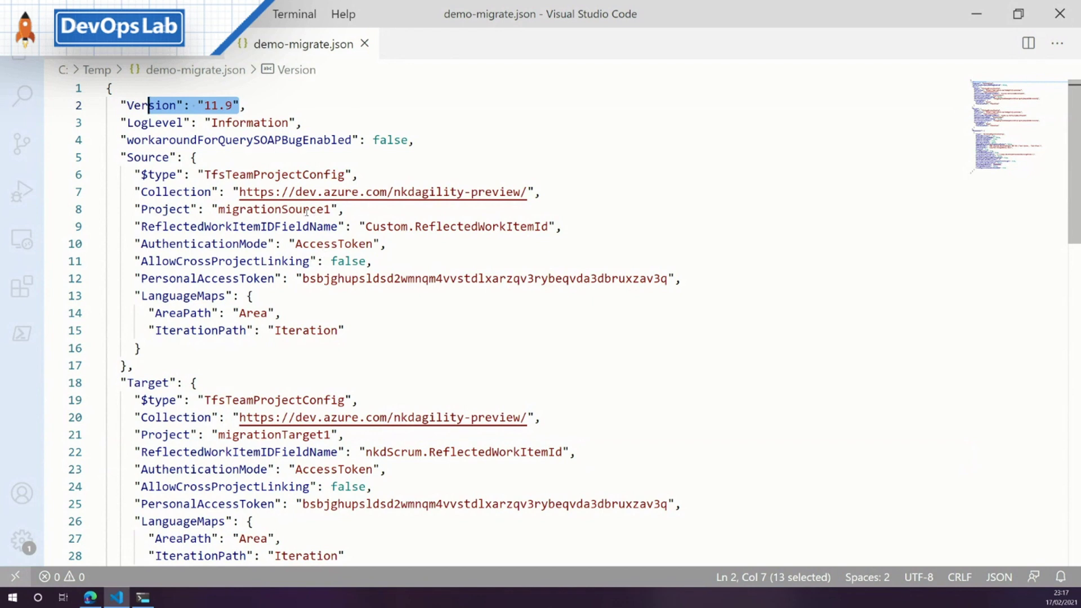
left_click_drag(122, 157, 142, 347)
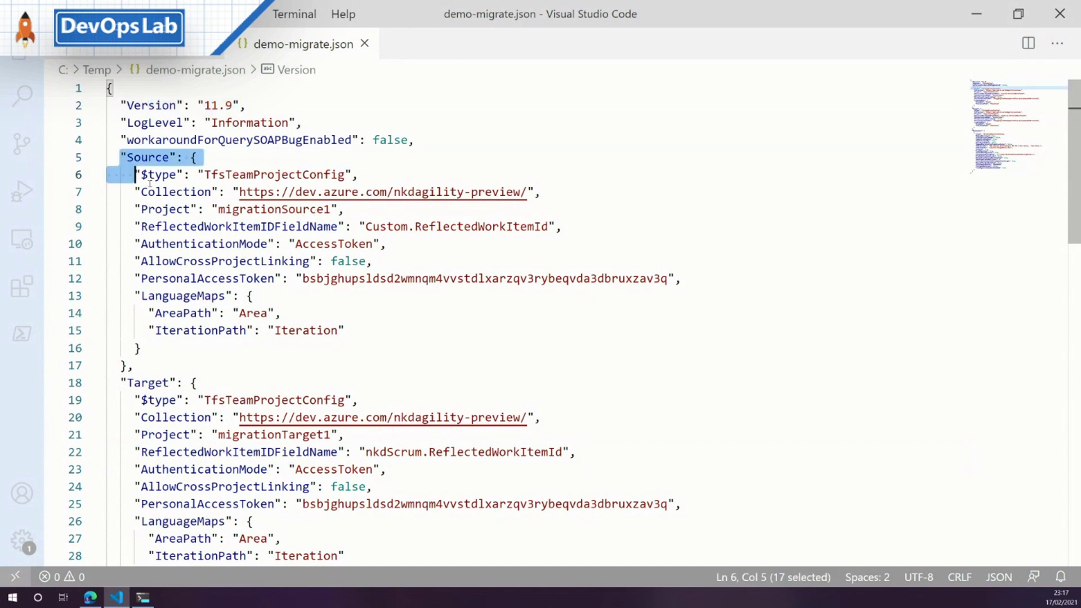
key("shift+Down")
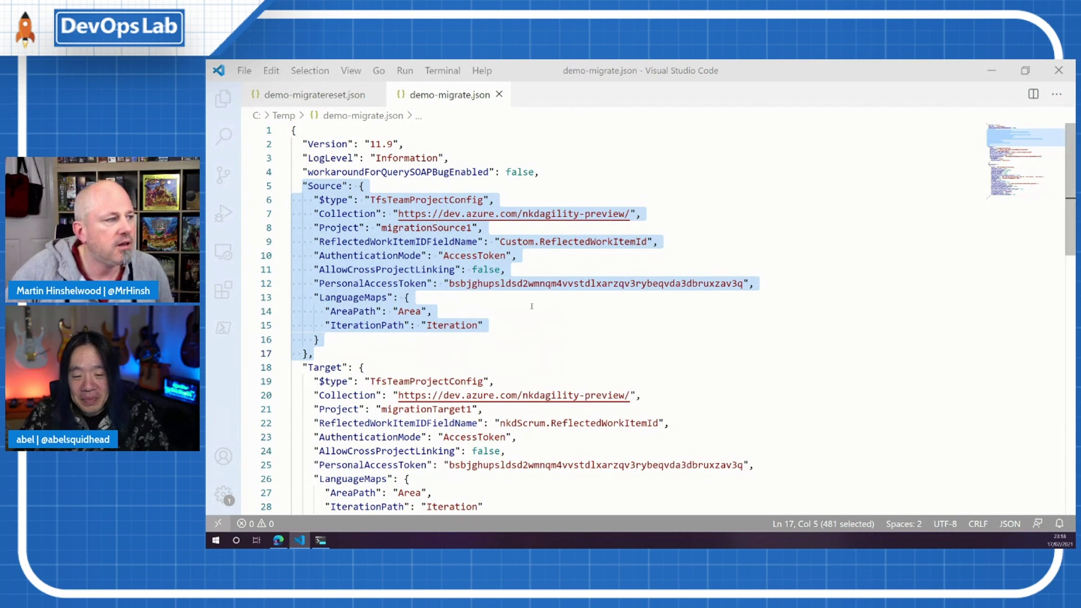
double_click(488, 256)
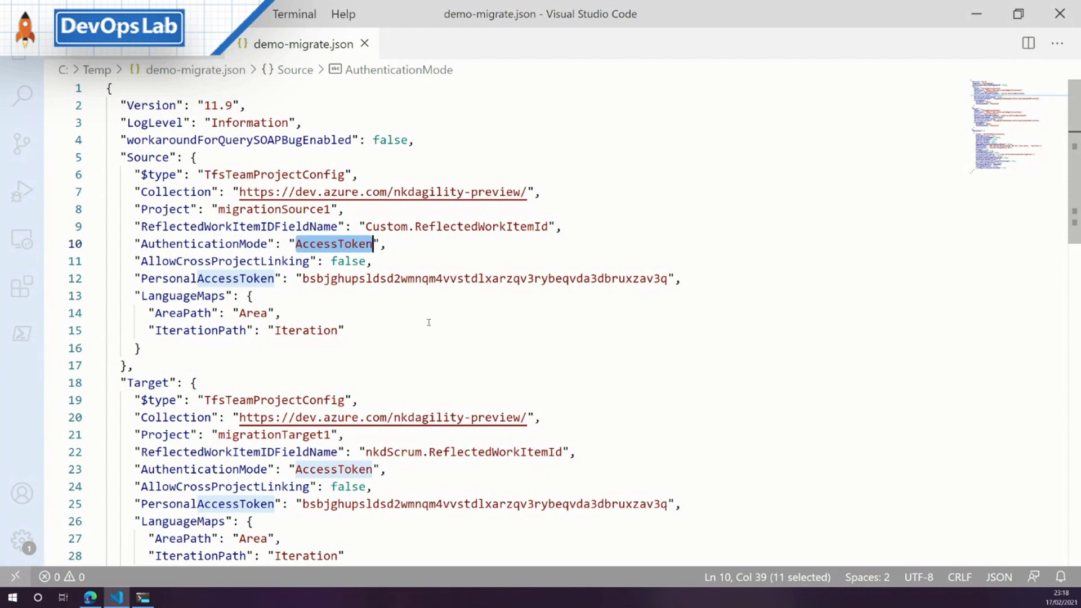
left_click(467, 316)
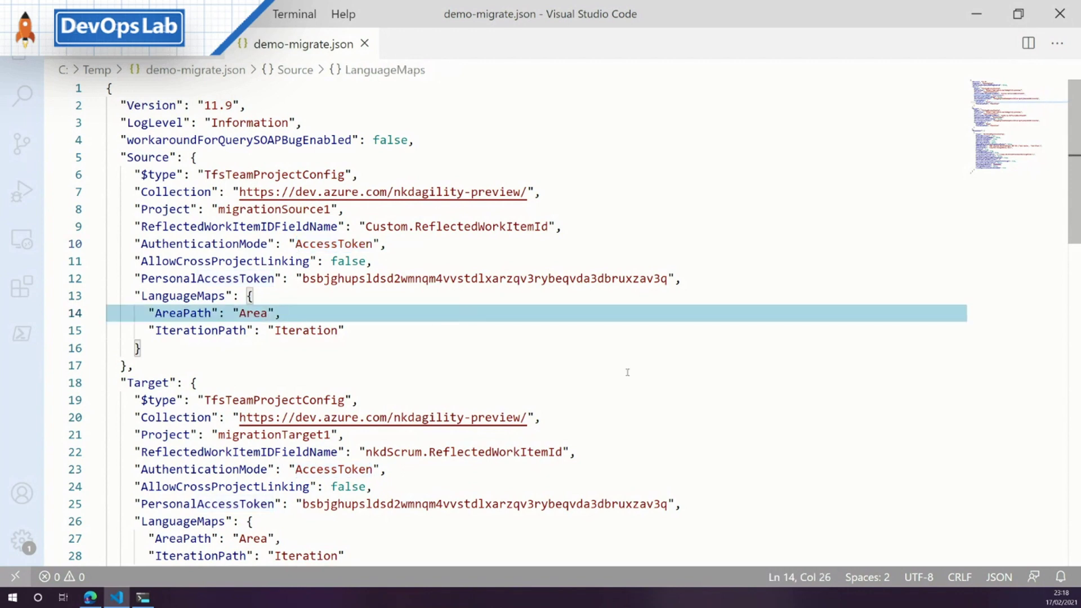
left_click_drag(127, 157, 295, 370)
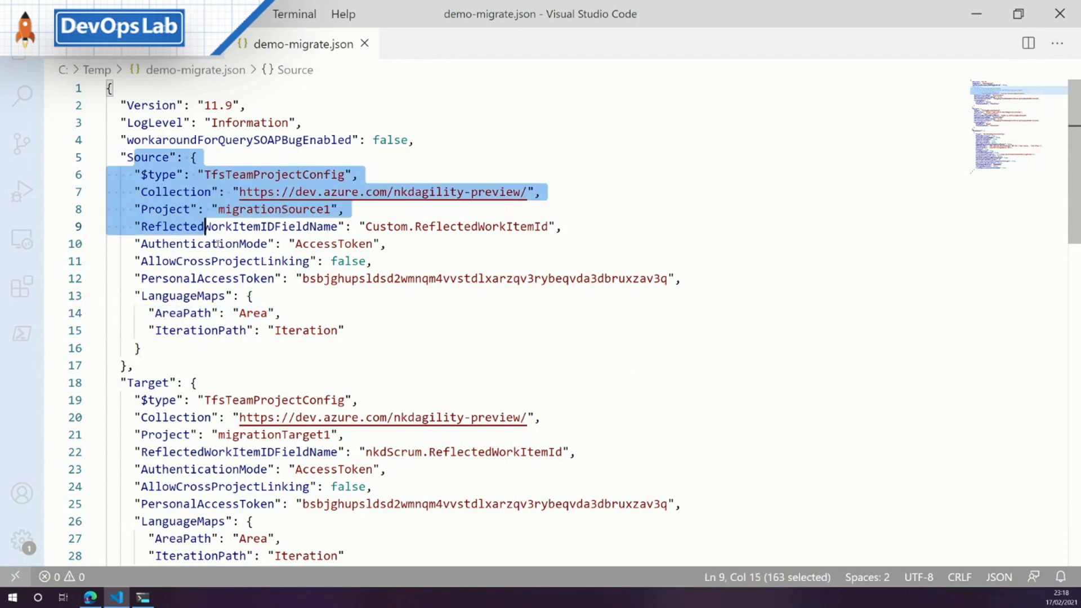
scroll(440, 380, "down", 3)
left_click_drag(148, 230, 328, 397)
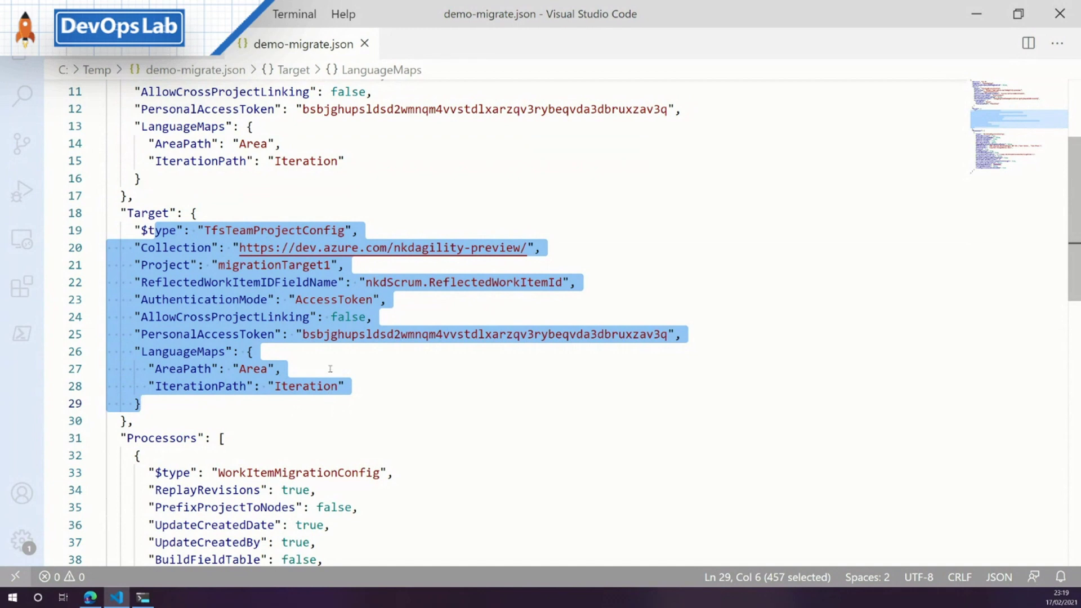
- Review the Target AreaPath/IterationPath mappings and the UpdateCreatedDate setting, then return to PowerShell
left_click_drag(345, 386, 149, 370)
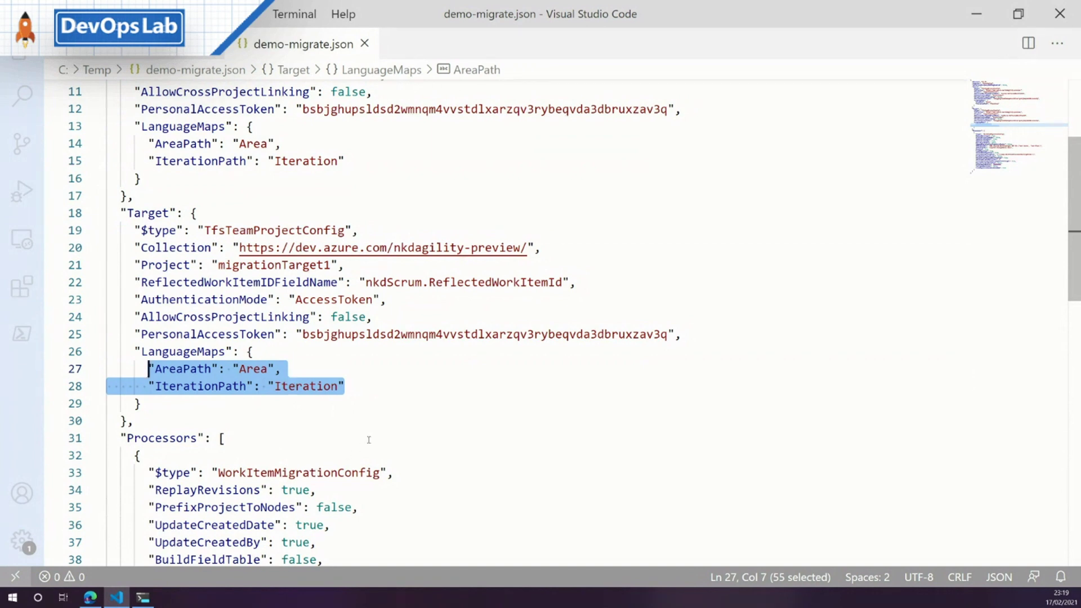
scroll(369, 440, "down", 2)
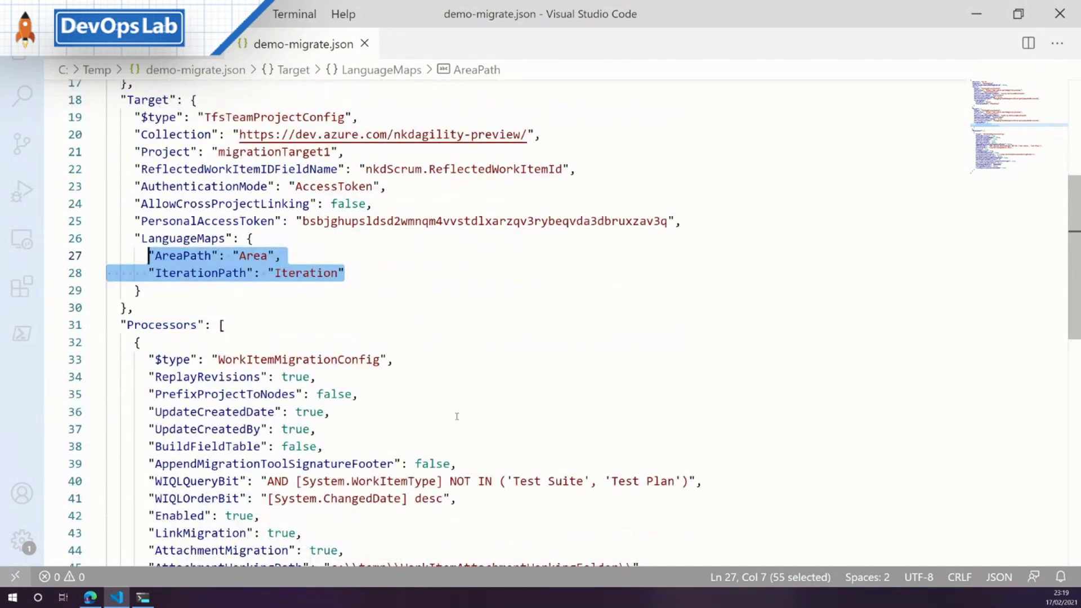
left_click(479, 412)
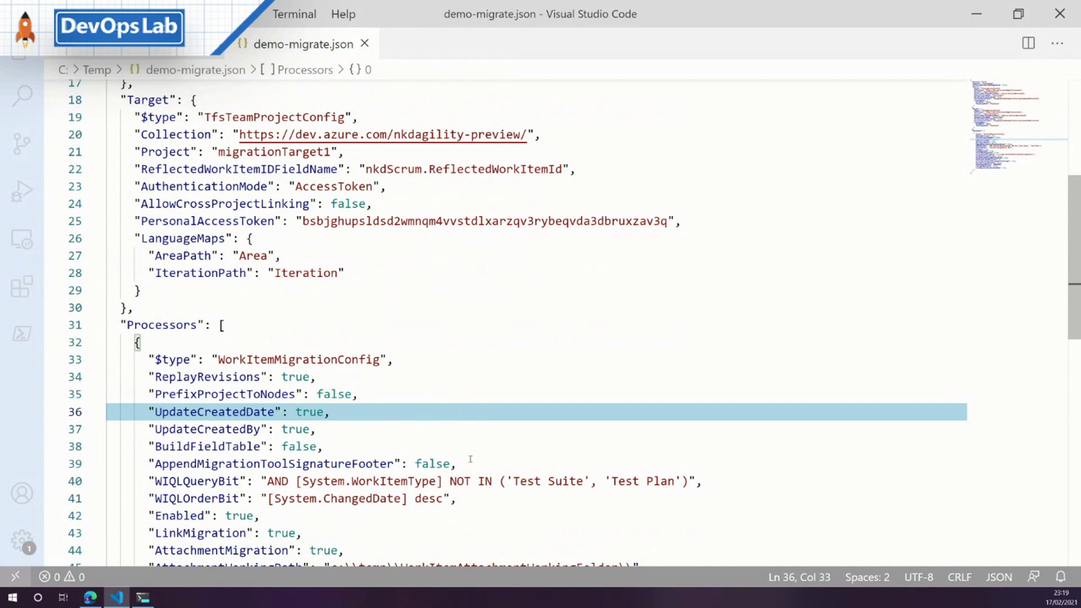
scroll(471, 459, "down", 4)
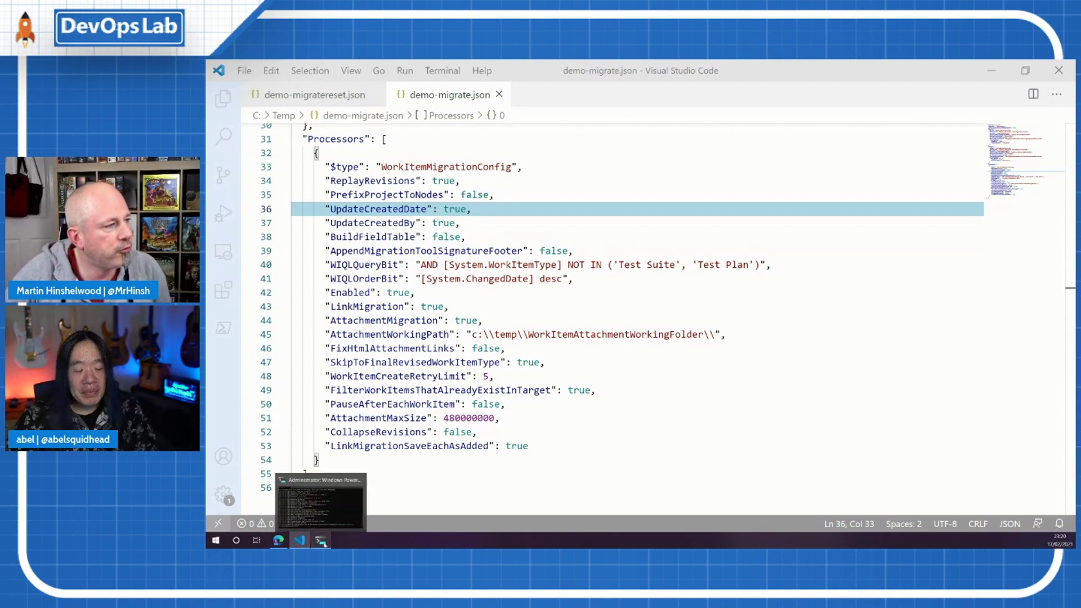
left_click(320, 541)
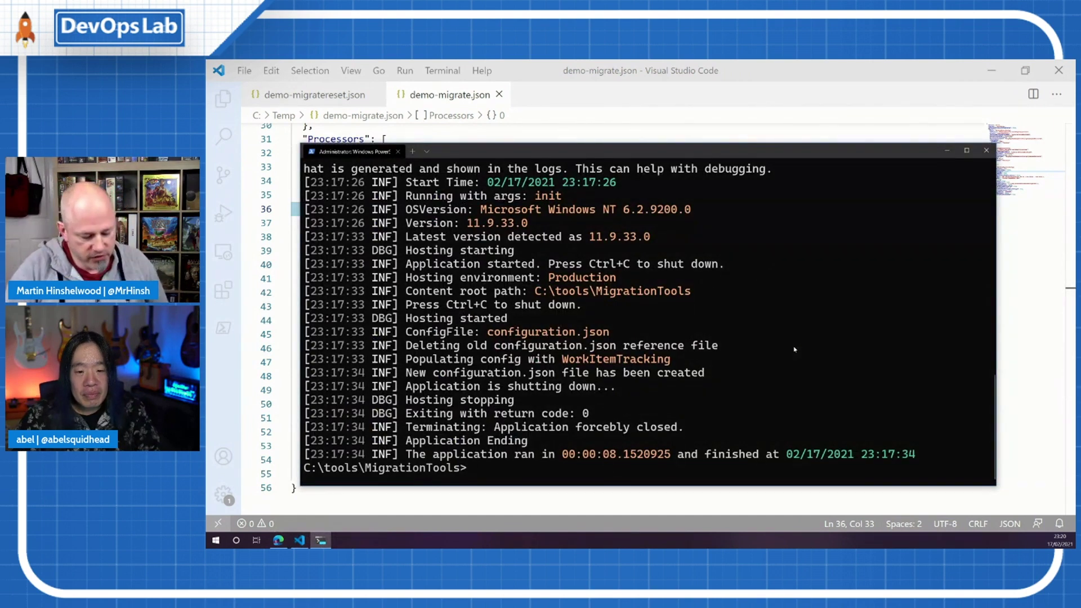
type("cls")
- Clear the console, recall the demo-migrate.json execute command, and view migrationSource1's three work items
key("Return")
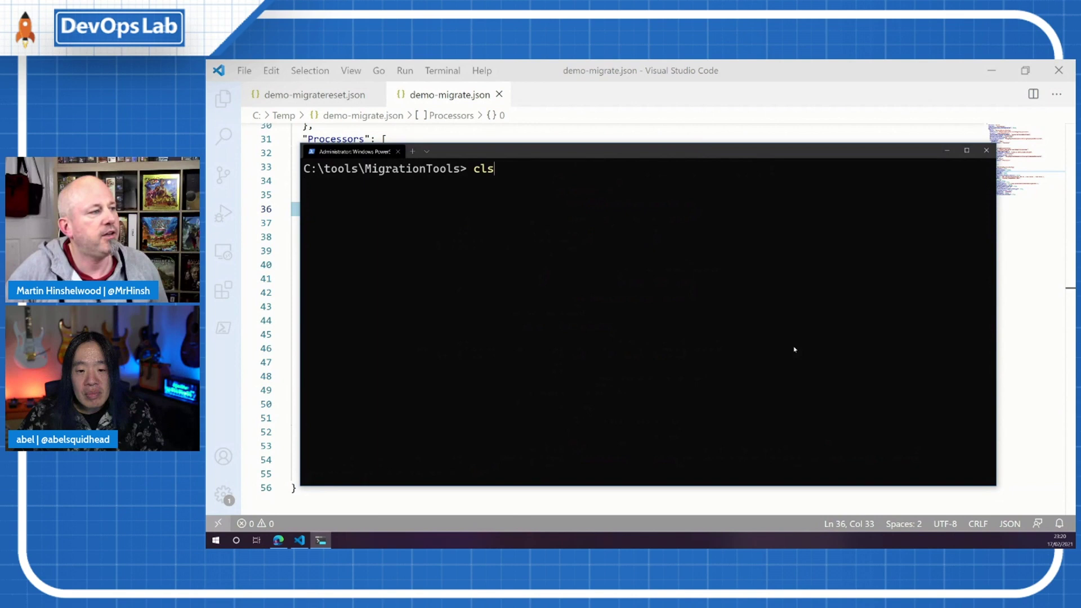
type("./migration.exe init")
key("Up")
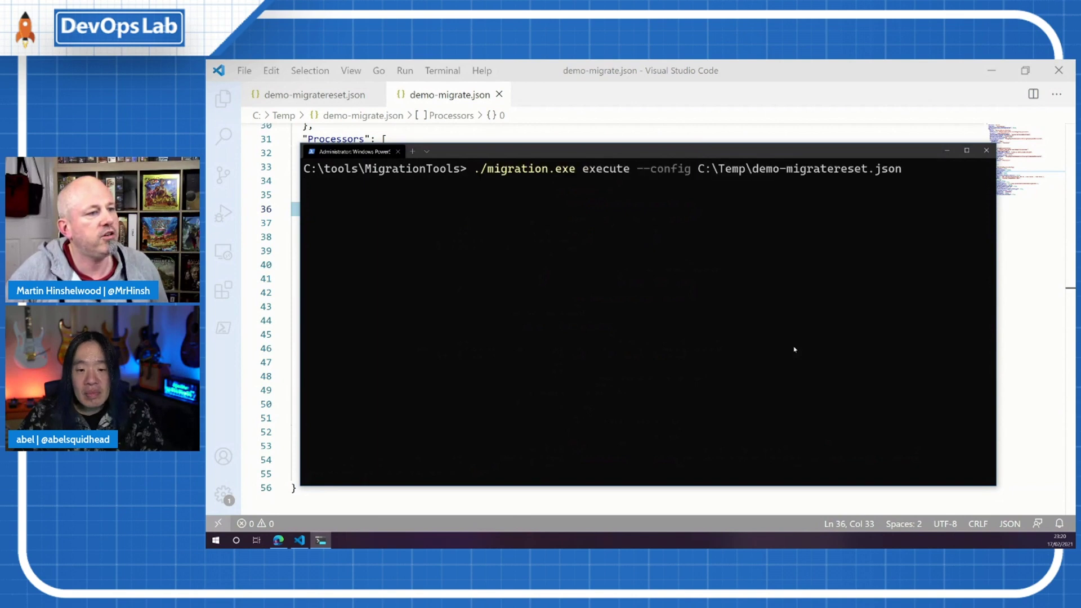
key("Up")
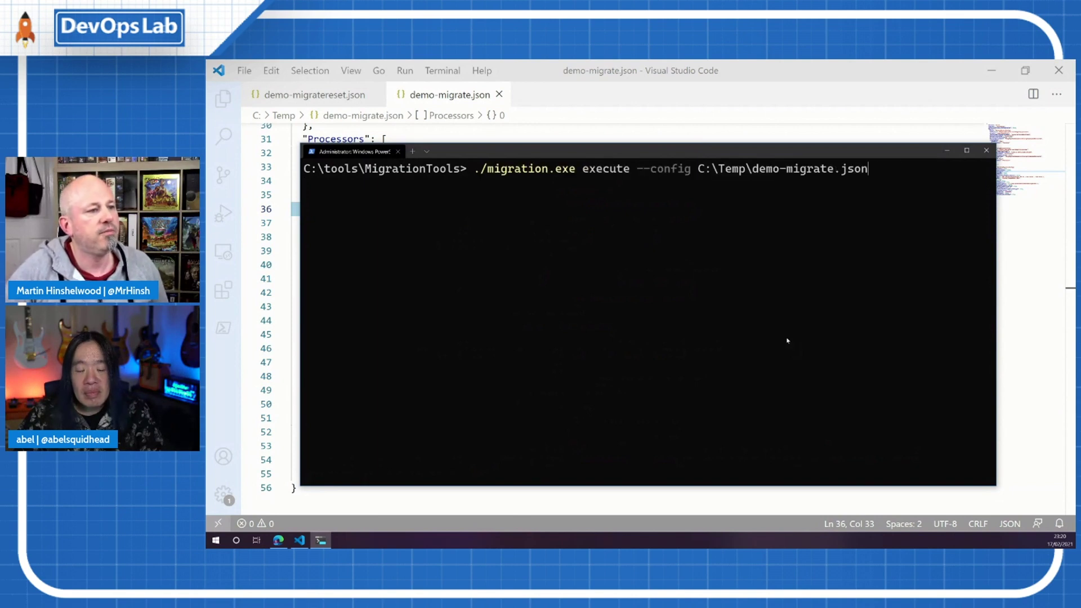
left_click(279, 540)
left_click(550, 66)
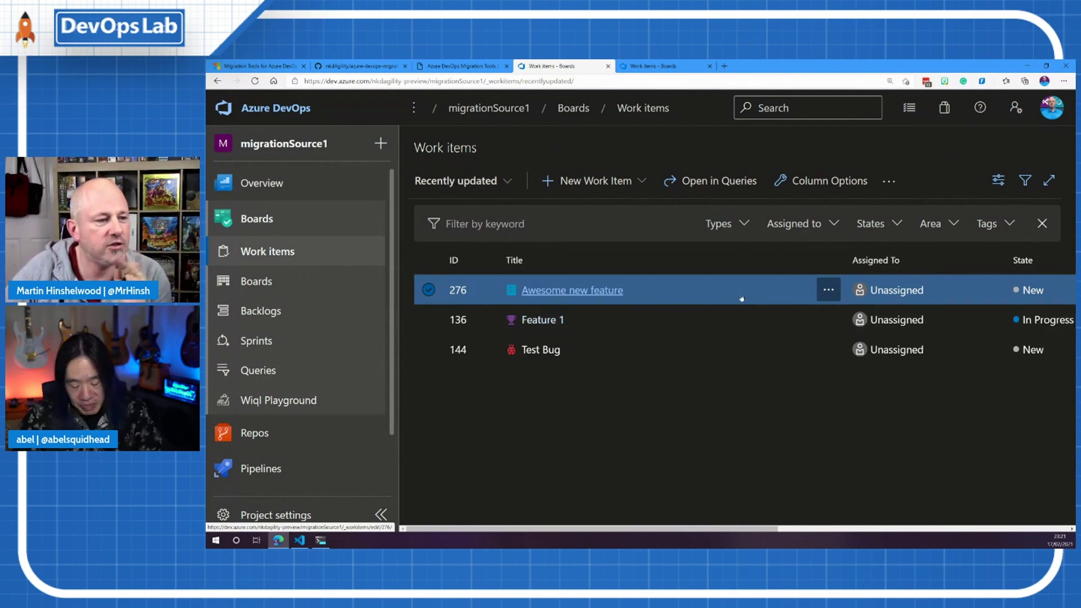
- Reload the empty migrationTarget1 work items page and switch back to the migration console
left_click(664, 66)
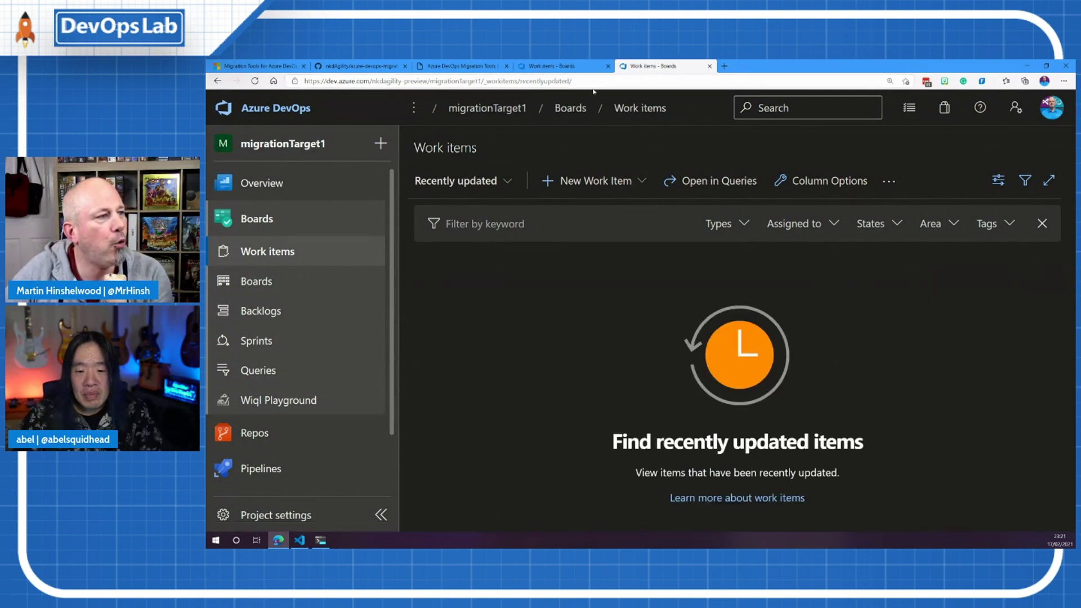
left_click(594, 81)
key("Return")
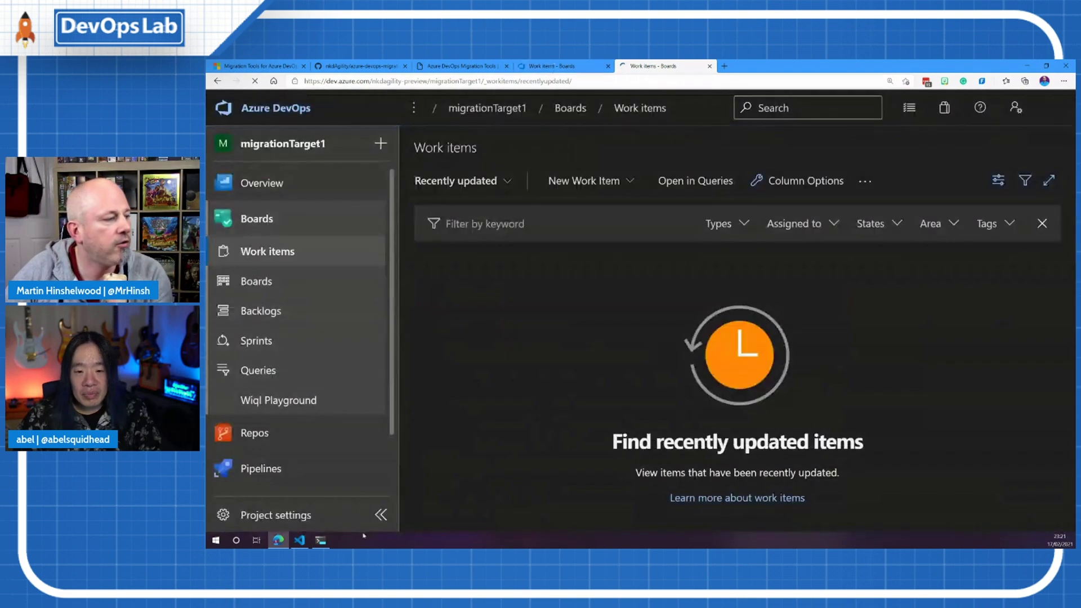
key("alt+Tab")
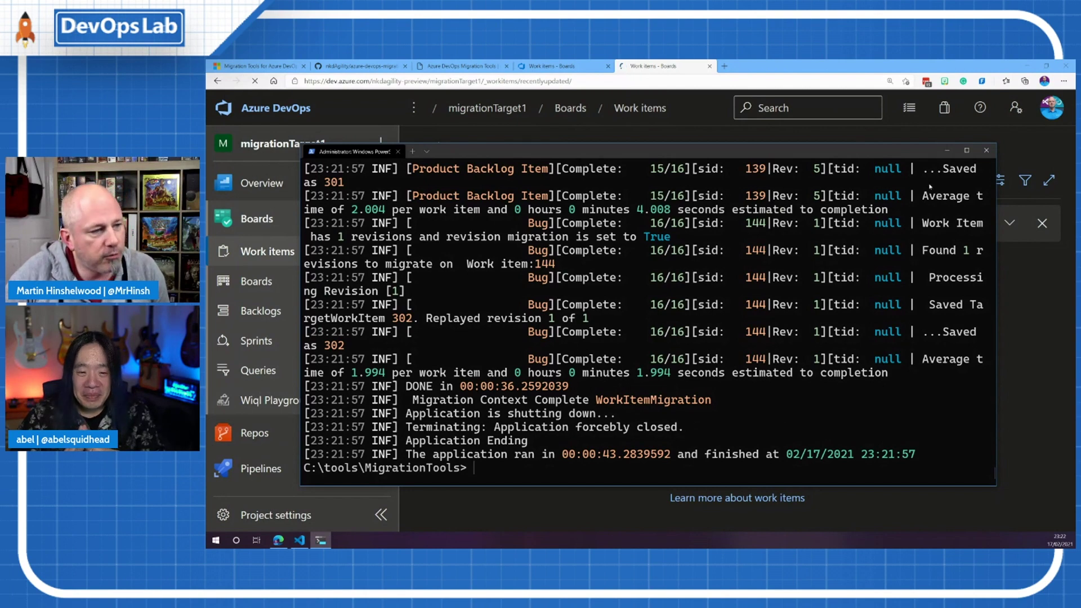
- Hide the console and reload migrationTarget1 to list the migrated work items
left_click(949, 151)
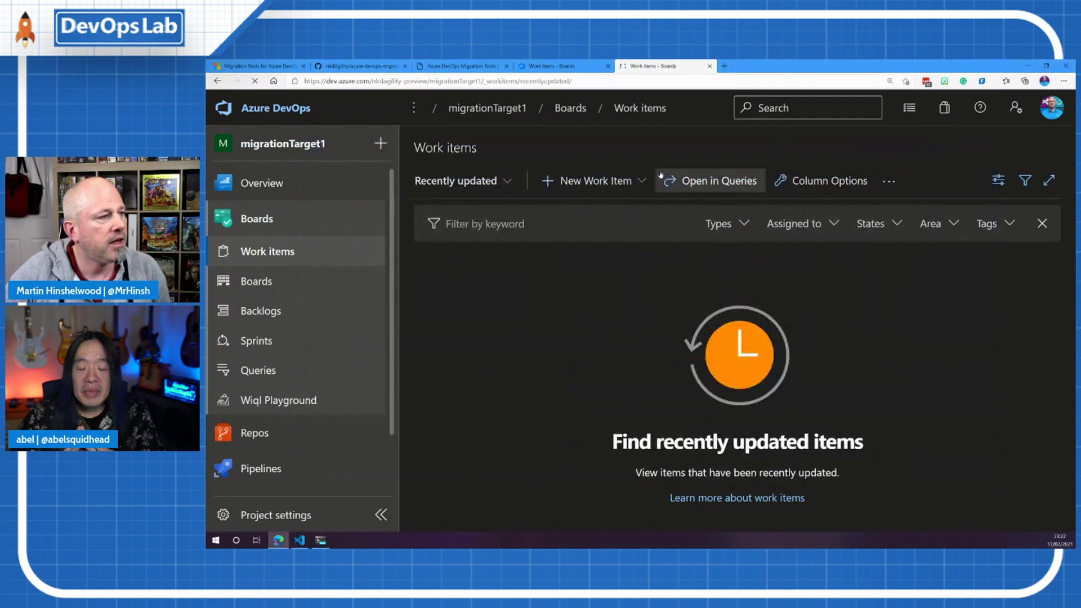
left_click(625, 81)
key("Return")
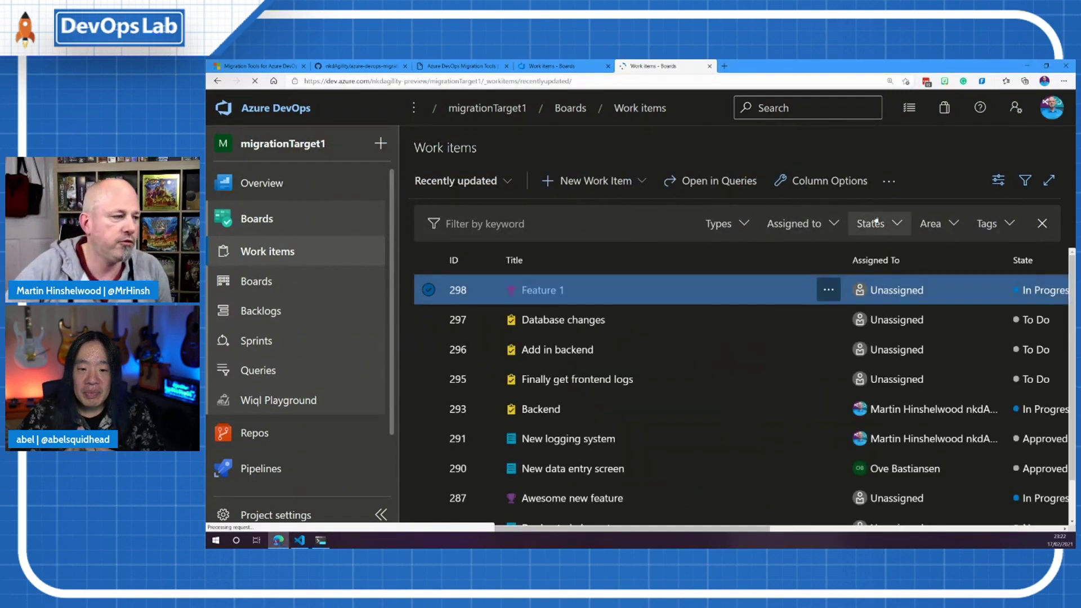
mouse_move(753, 380)
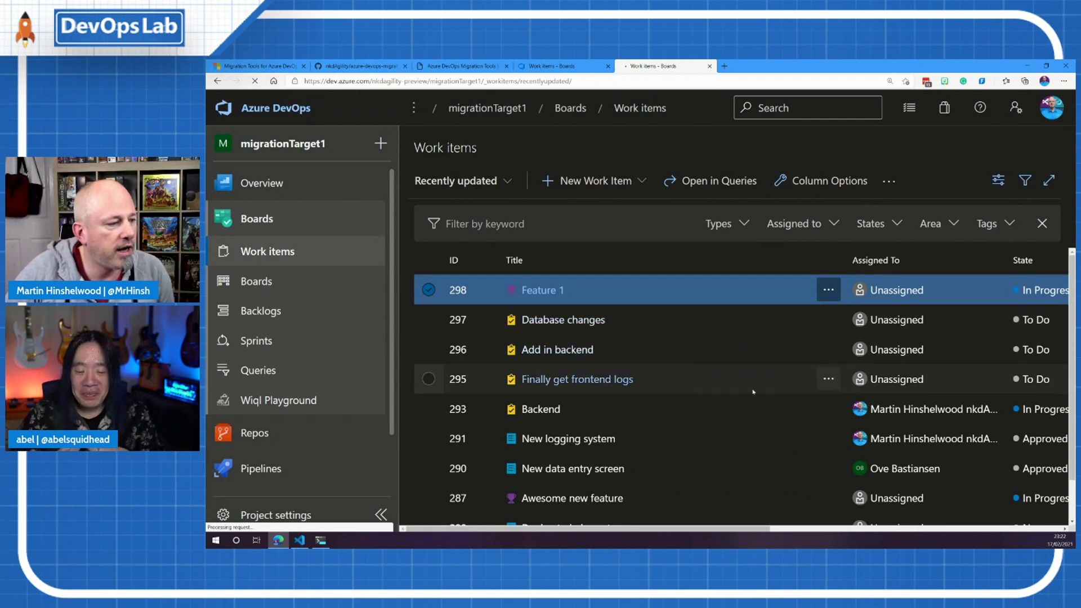
scroll(761, 380, "down", 2)
scroll(753, 391, "up", 3)
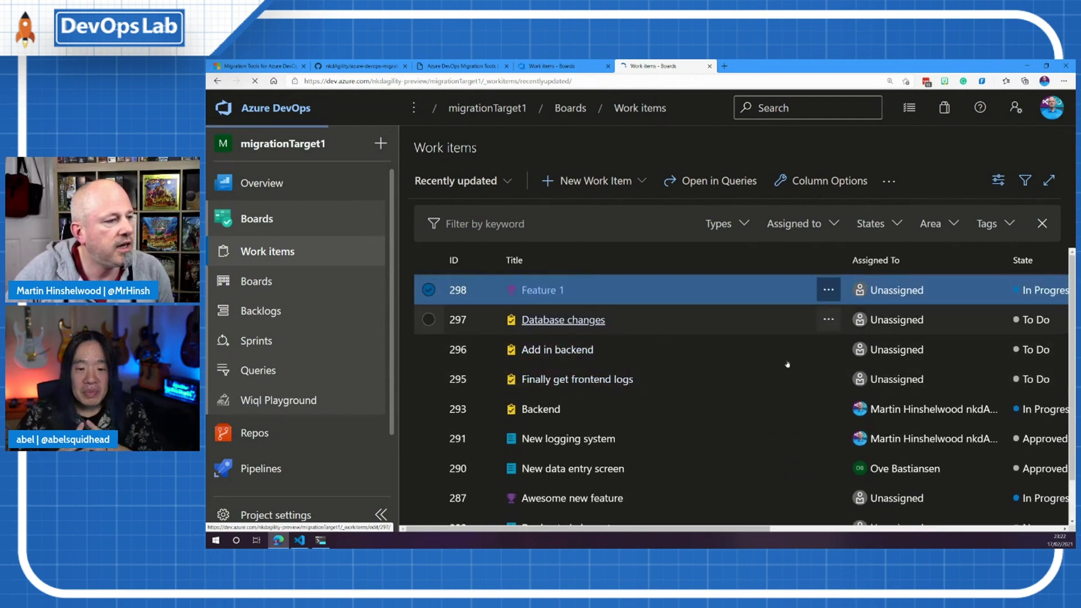
- Open Feature 1 (298), inspect its migrated description, and view its History
left_click(541, 286)
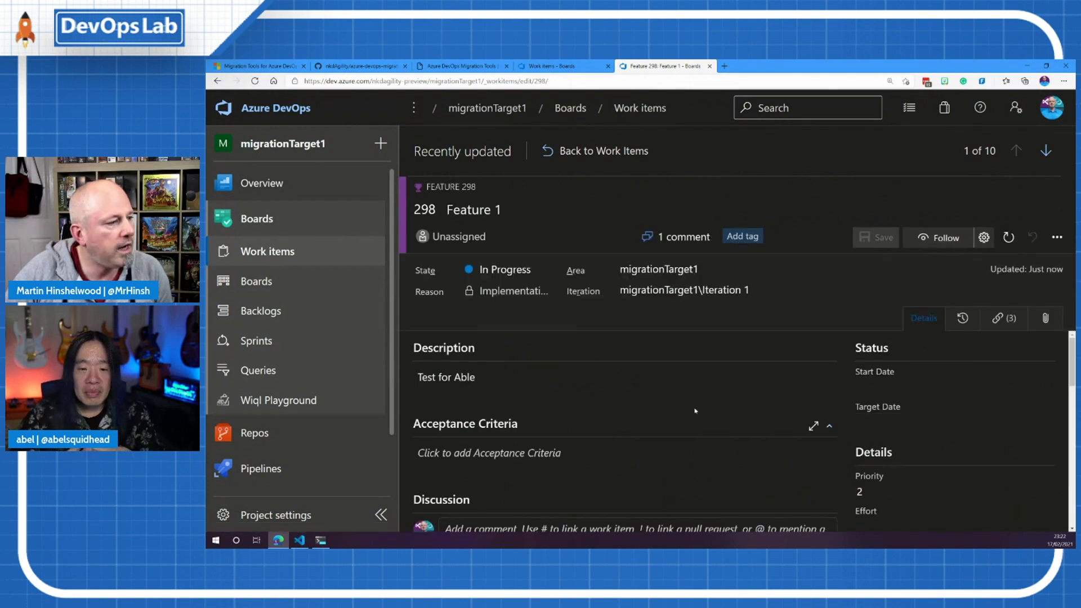
left_click(511, 377)
left_click_drag(478, 377, 416, 377)
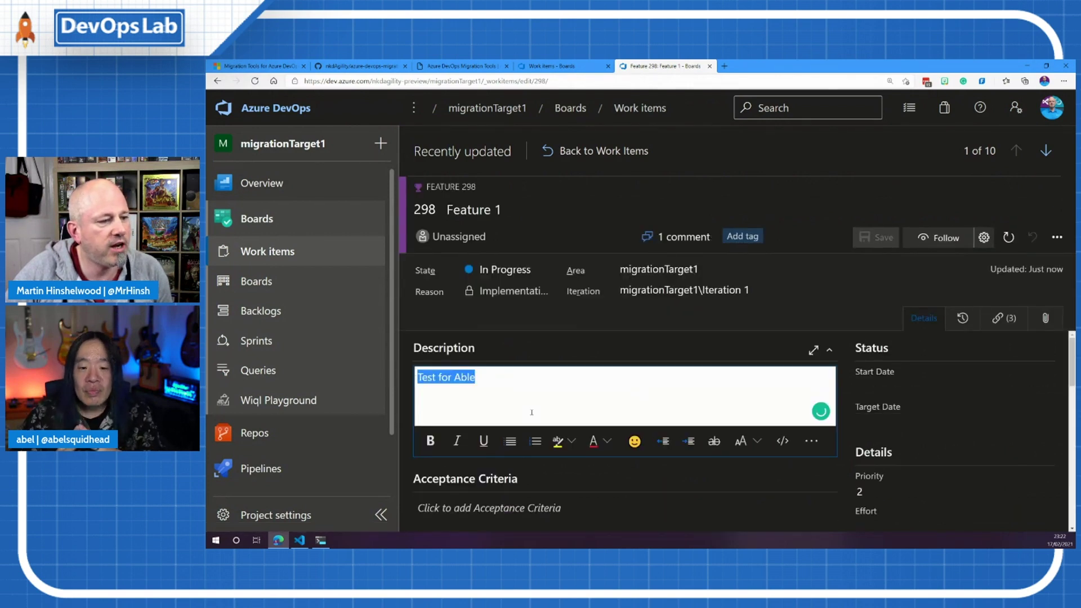
scroll(626, 422, "down", 1)
scroll(964, 464, "down", 3)
scroll(963, 464, "down", 3)
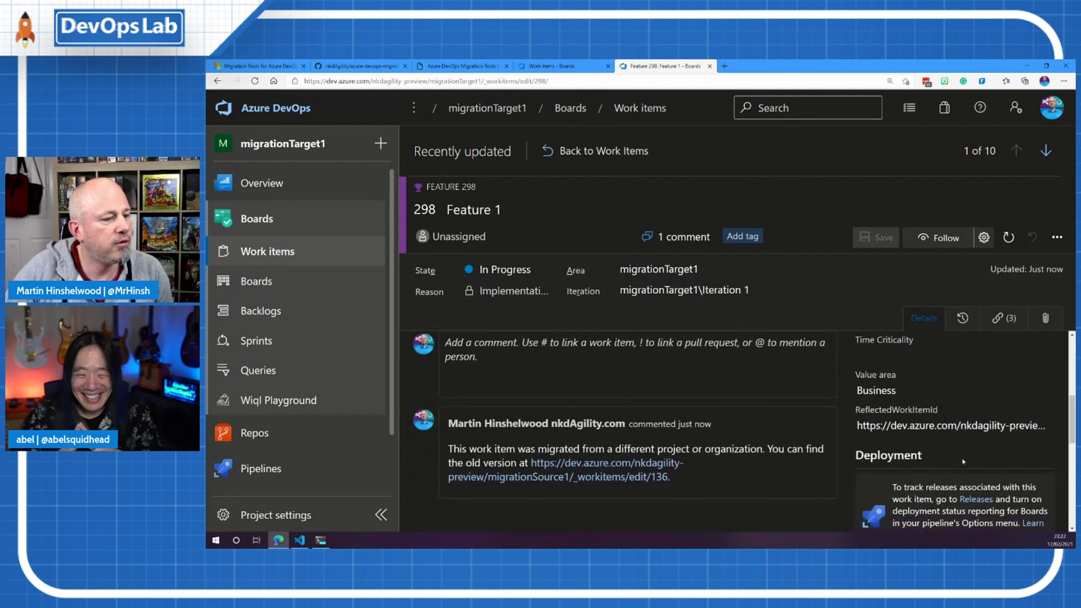
scroll(963, 464, "down", 3)
scroll(963, 465, "down", 2)
scroll(962, 464, "down", 1)
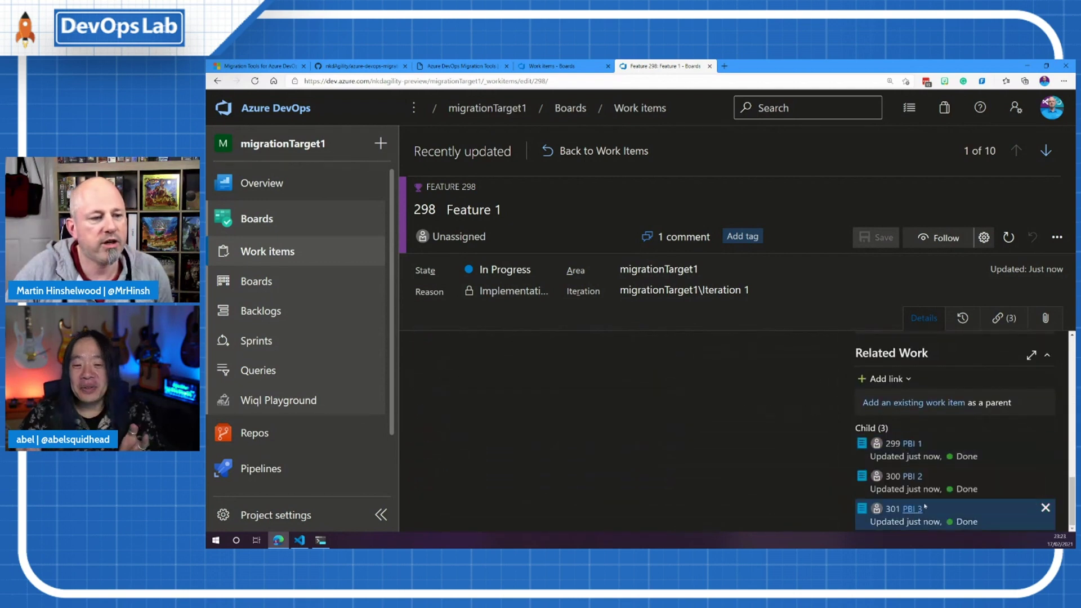
left_click(963, 318)
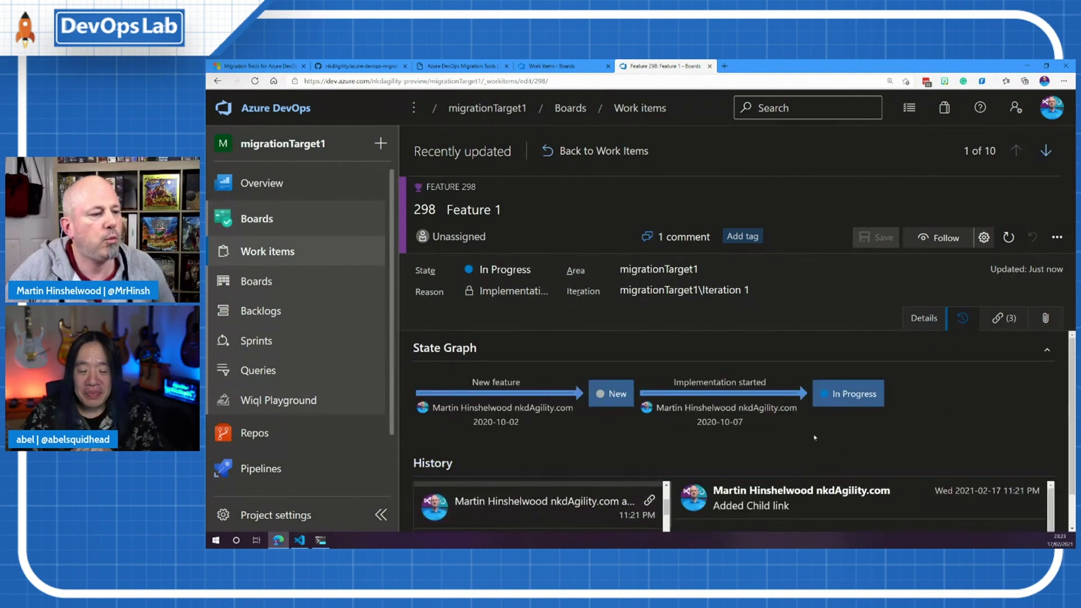
- Zoom out and inspect Feature 298's creation, priority, field and description history entries
key("ctrl+minus")
key("ctrl+minus")
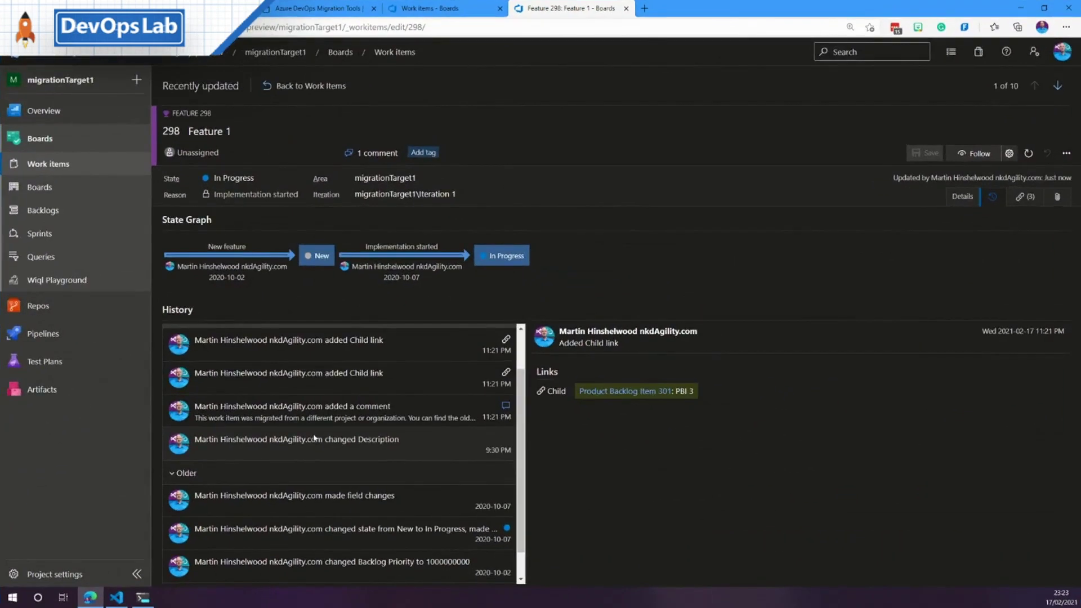
scroll(317, 439, "down", 2)
left_click(382, 562)
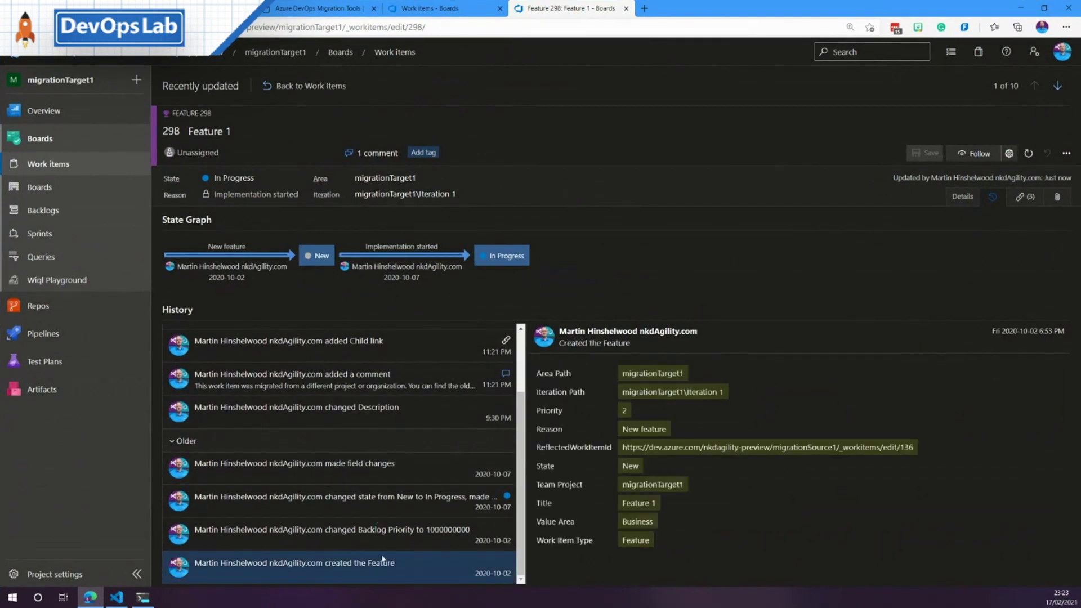
left_click(387, 530)
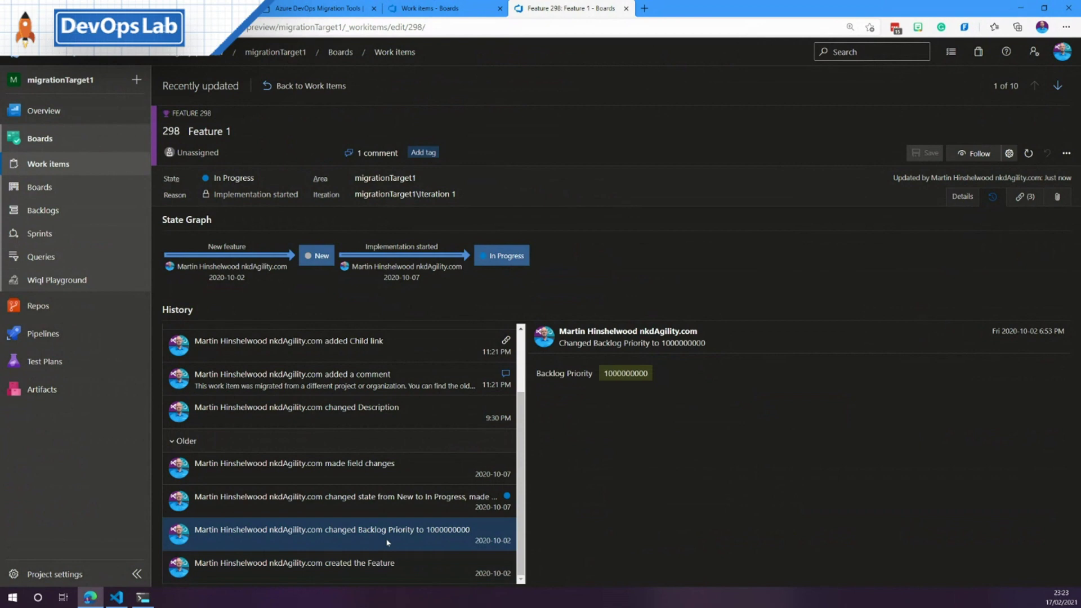
left_click(388, 498)
left_click(390, 465)
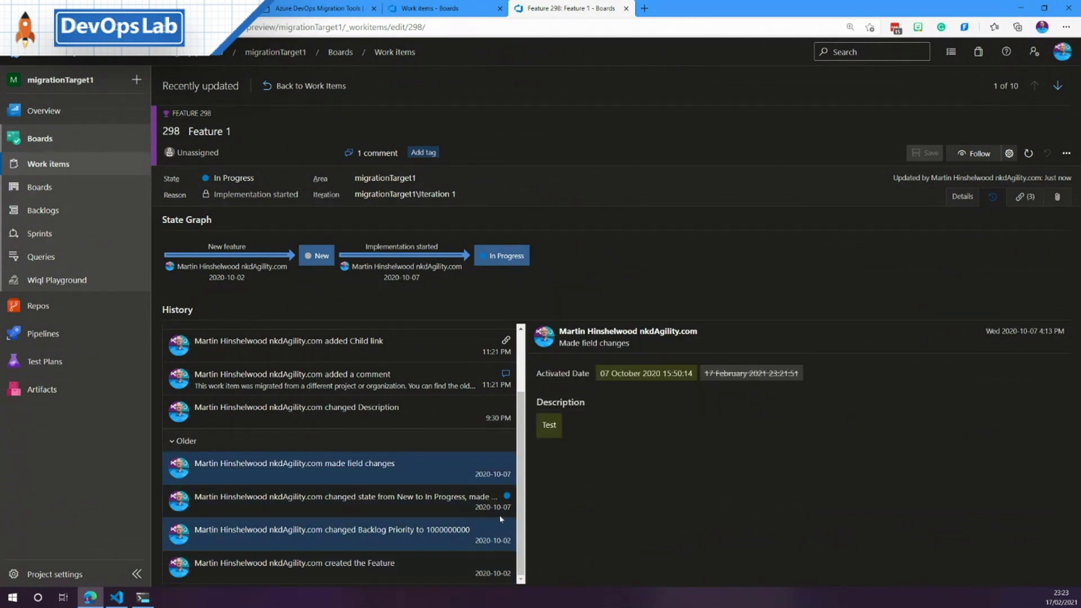
left_click(404, 407)
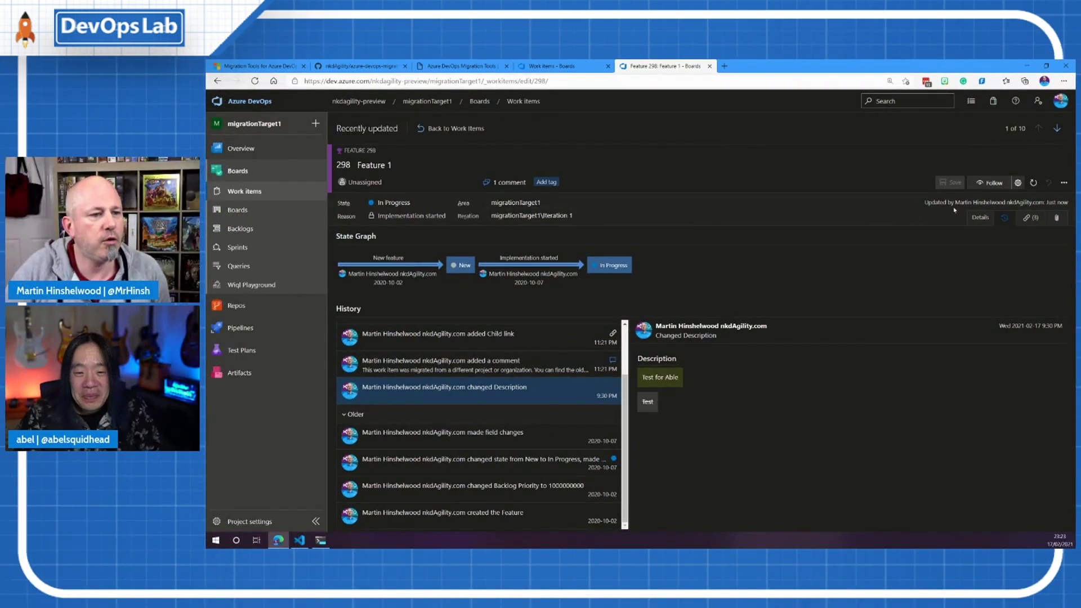
- List Feature 298's links, open child PBI 2 (300), and return to the console
left_click(1026, 217)
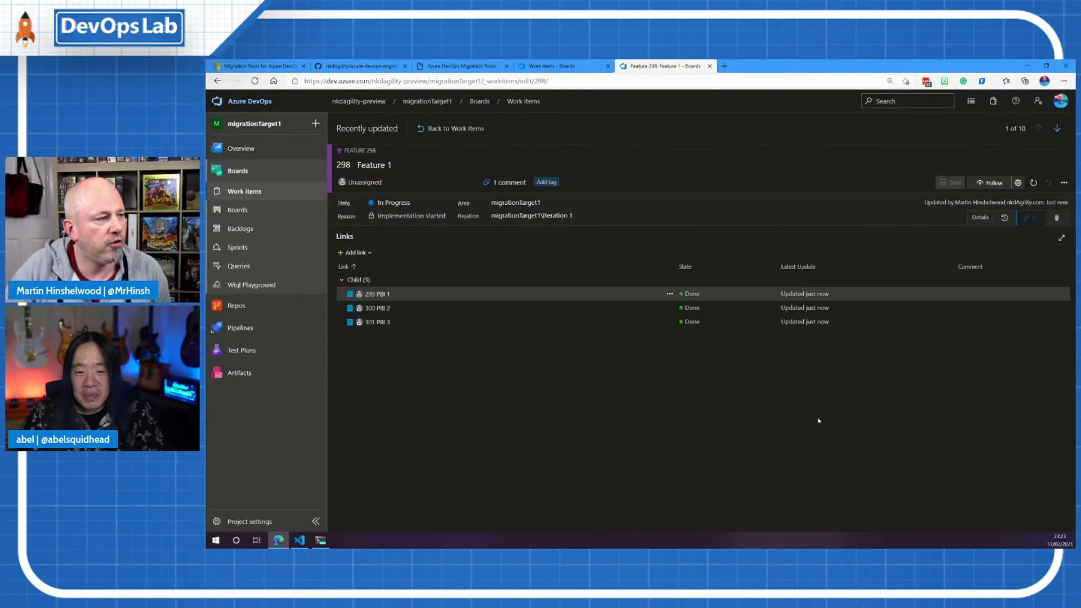
left_click(376, 307)
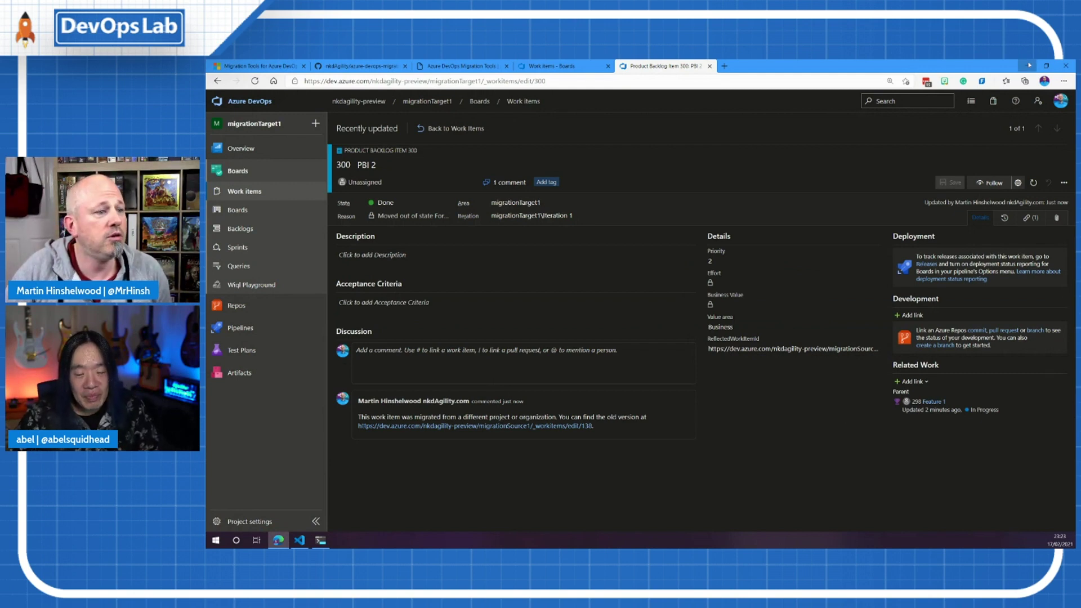
key("alt+Tab")
key("alt+Tab")
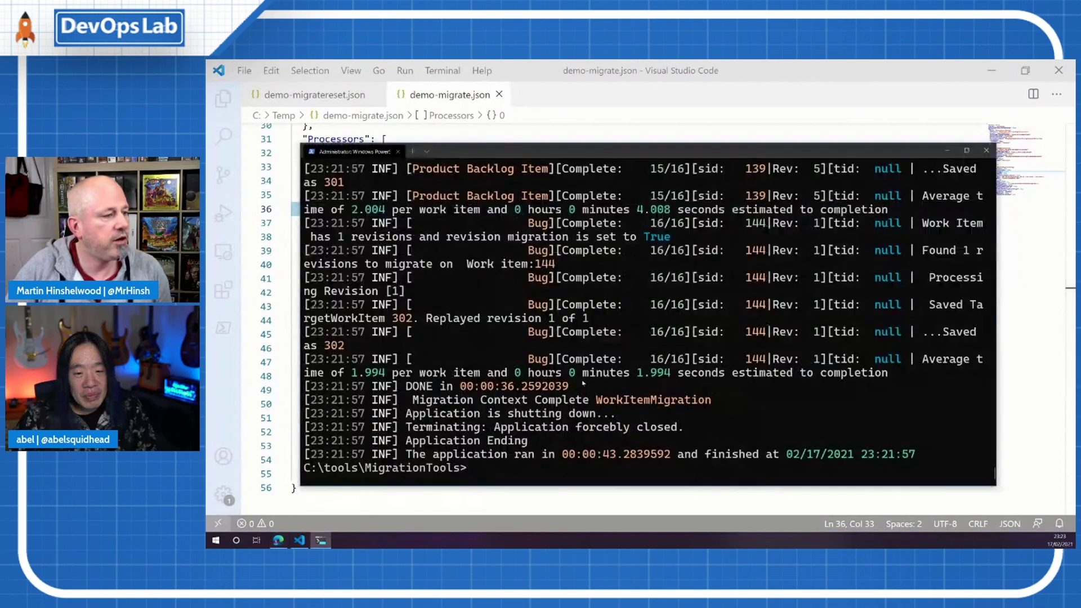
- Recall and rerun ./migration.exe execute --config C:\Temp\demo-migrate.json
key("Up")
key("Return")
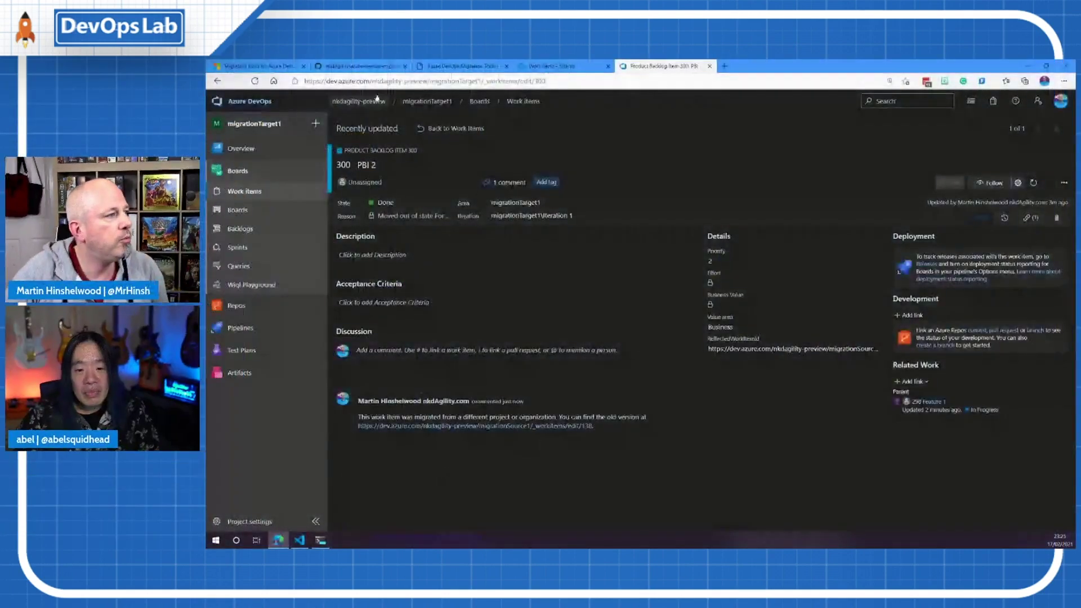
- Go from the Migration Tools marketplace page to its Documentation site and the Processors (v1 Architecture) table
left_click(262, 67)
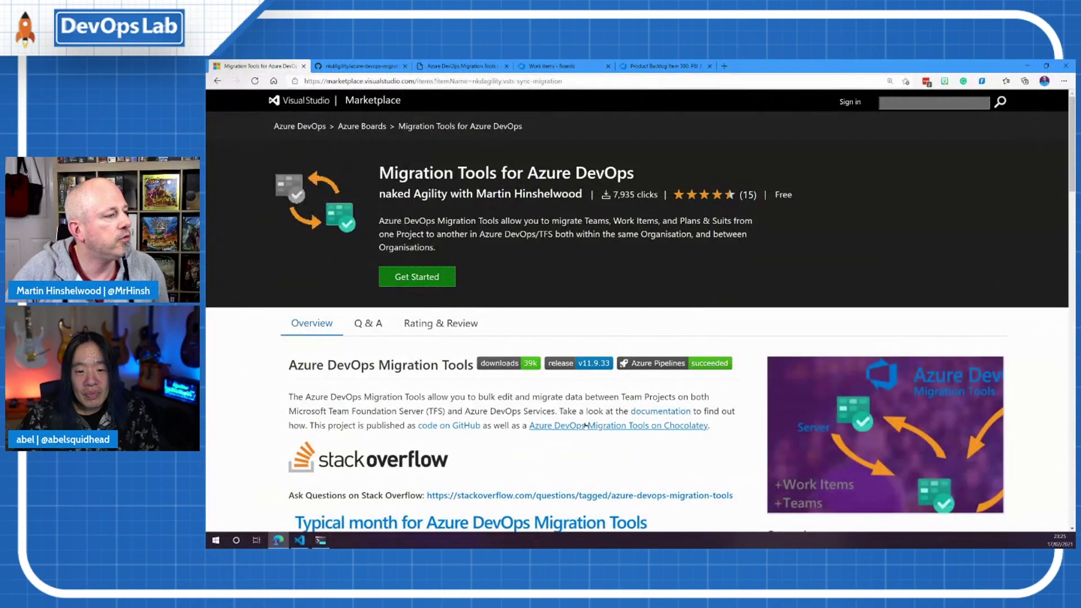
scroll(584, 424, "down", 5)
scroll(585, 425, "down", 5)
scroll(584, 424, "down", 5)
scroll(585, 424, "down", 4)
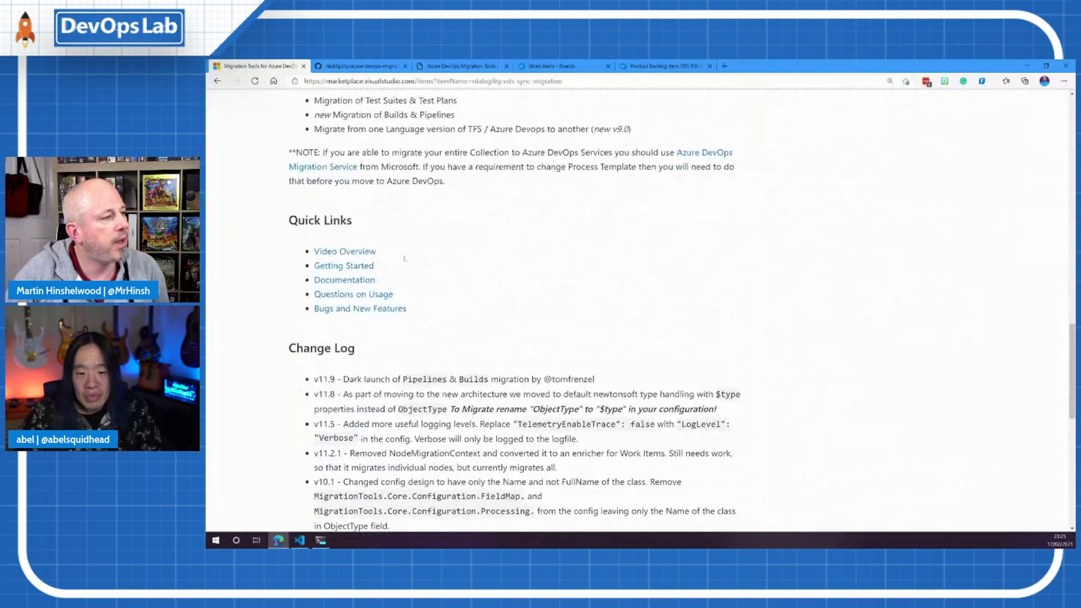
left_click(344, 279)
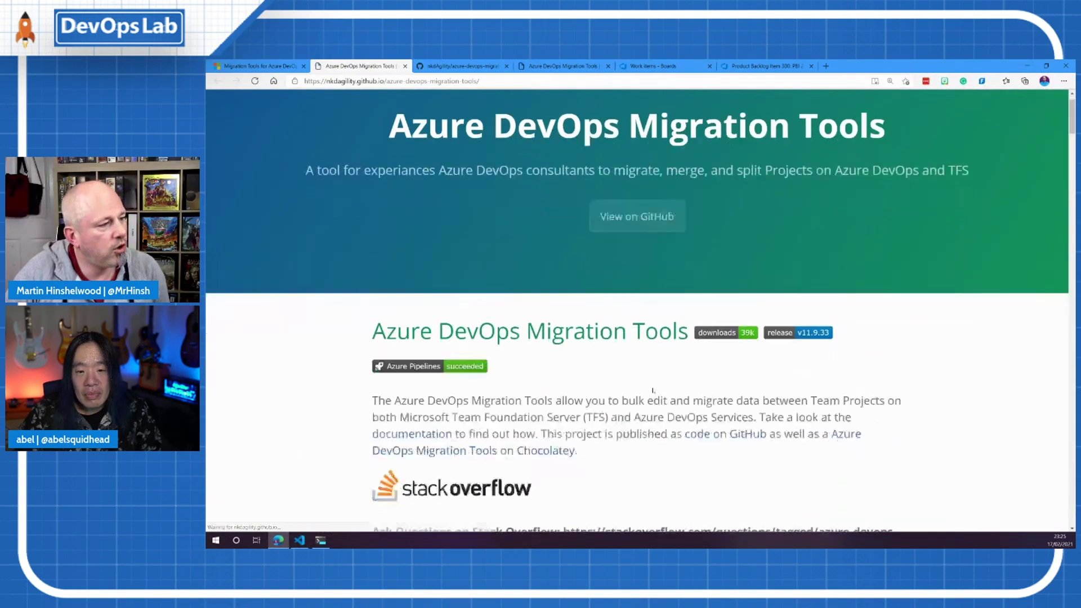
scroll(559, 339, "down", 5)
scroll(655, 391, "down", 5)
scroll(654, 390, "down", 8)
scroll(654, 391, "down", 6)
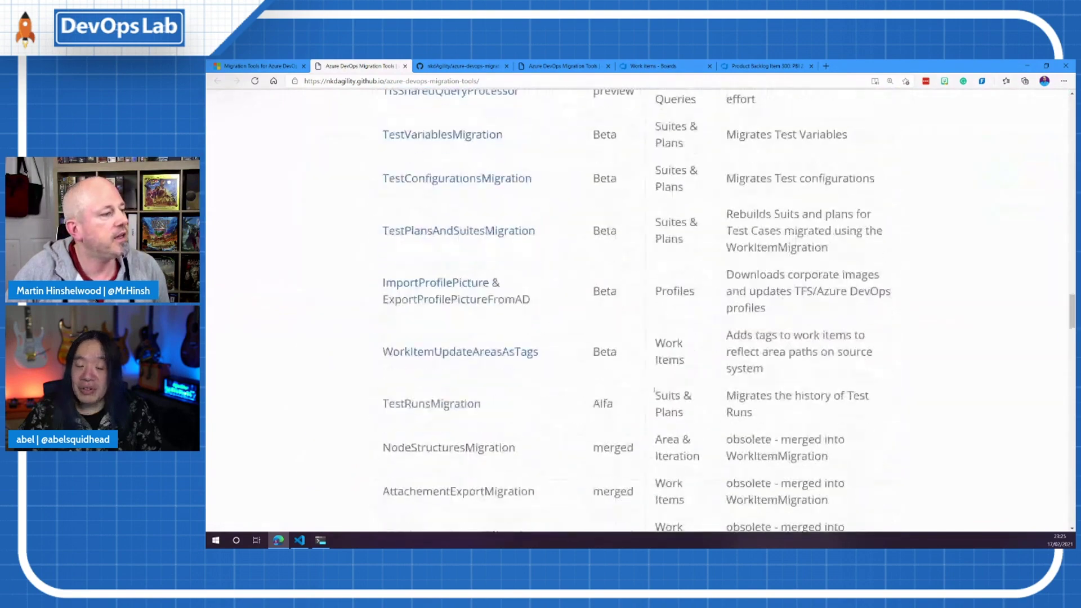
scroll(654, 391, "up", 3)
scroll(654, 390, "up", 4)
scroll(655, 391, "up", 1)
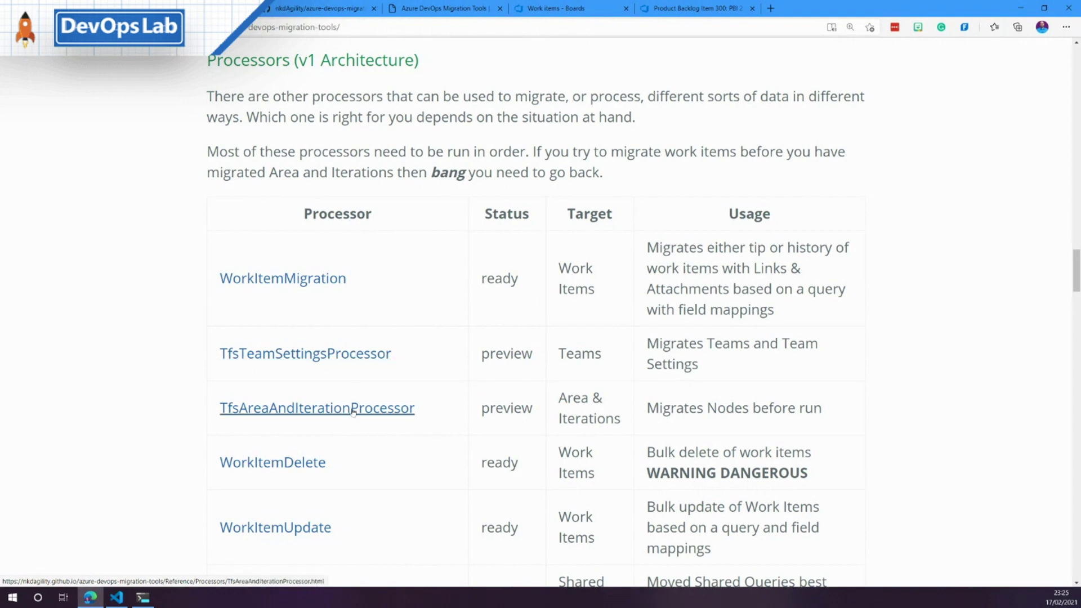
scroll(349, 408, "down", 1)
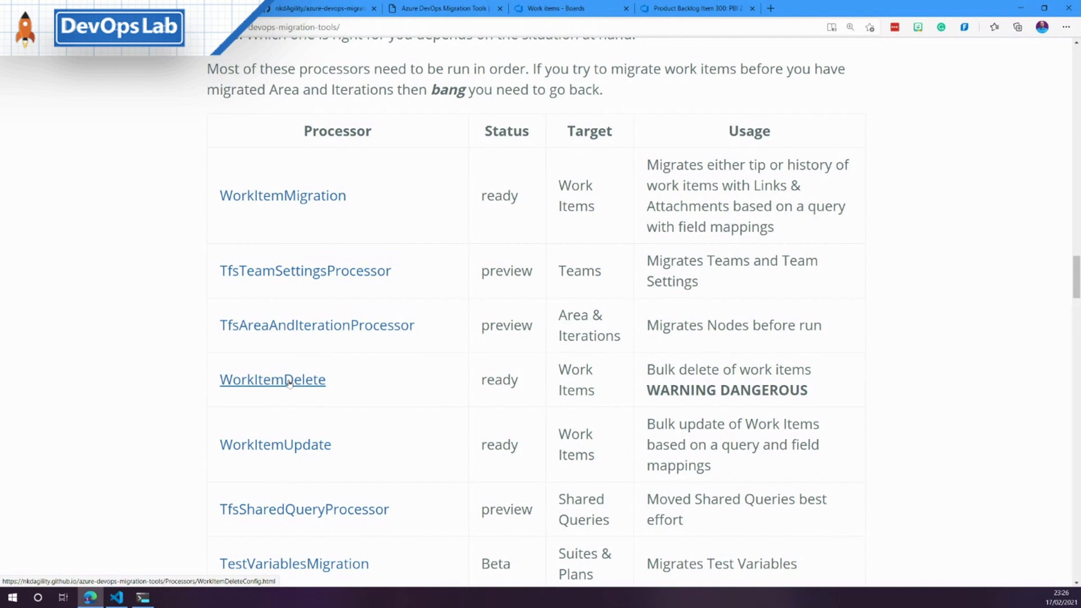
scroll(285, 385, "down", 2)
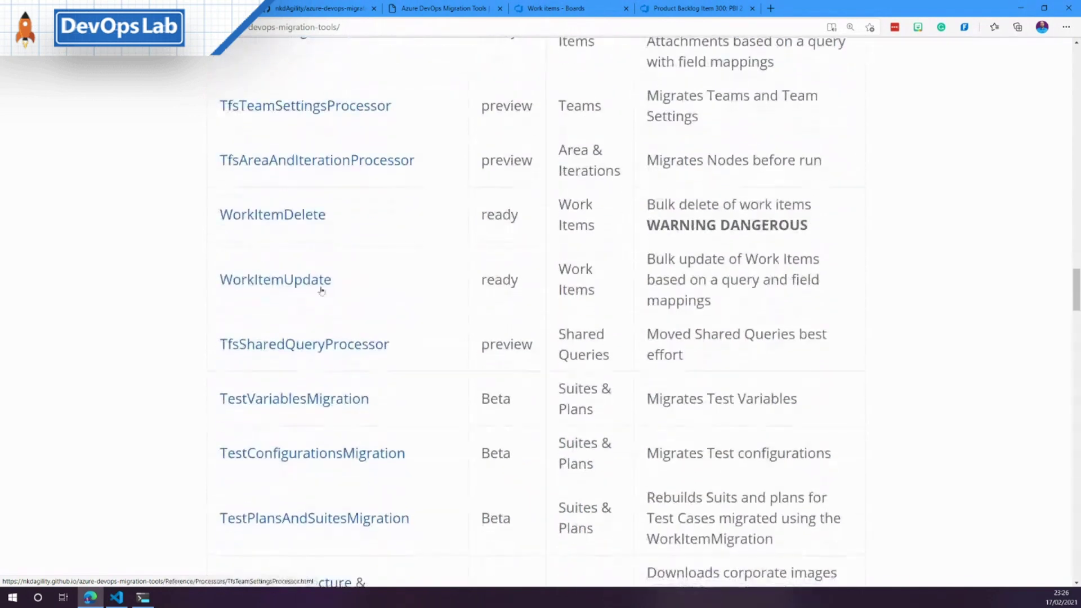